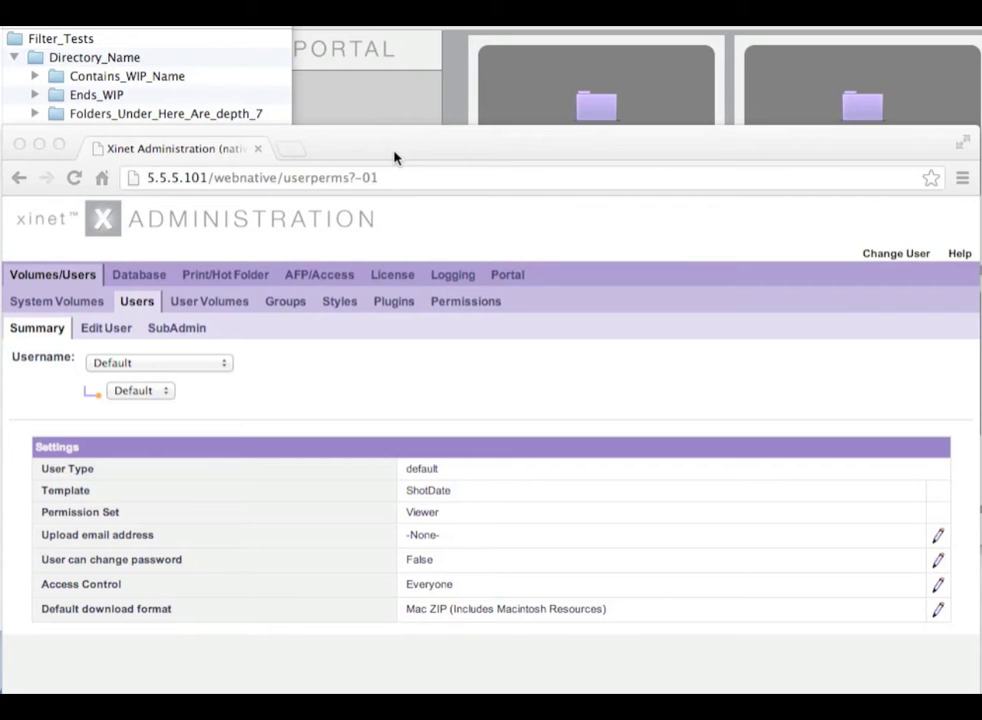
# Launch Io Filter Admin from Plugins, enlarge its window, and start a new filter
pyautogui.moveTo(394, 157); pyautogui.dragTo(391, 156)
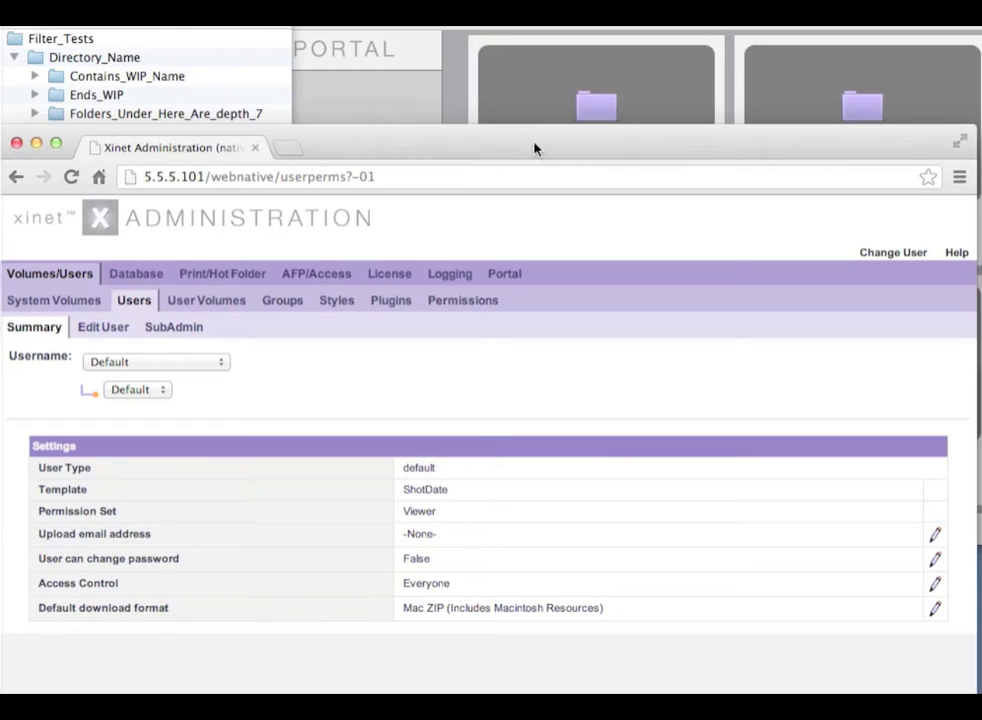
pyautogui.click(388, 305)
pyautogui.click(927, 330)
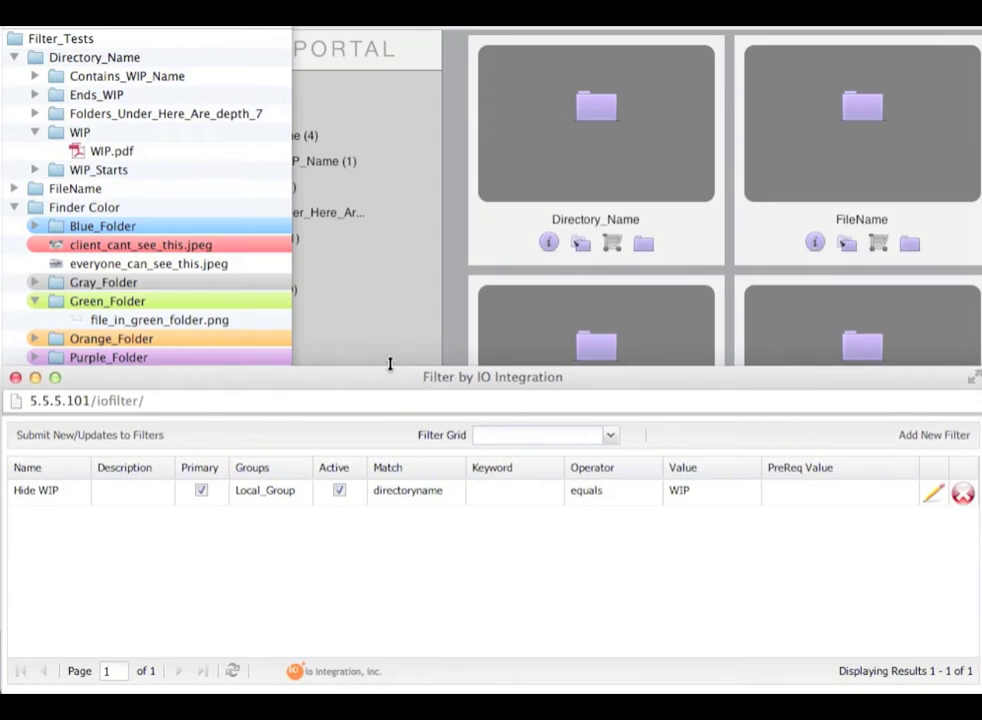
pyautogui.moveTo(390, 365); pyautogui.dragTo(392, 248)
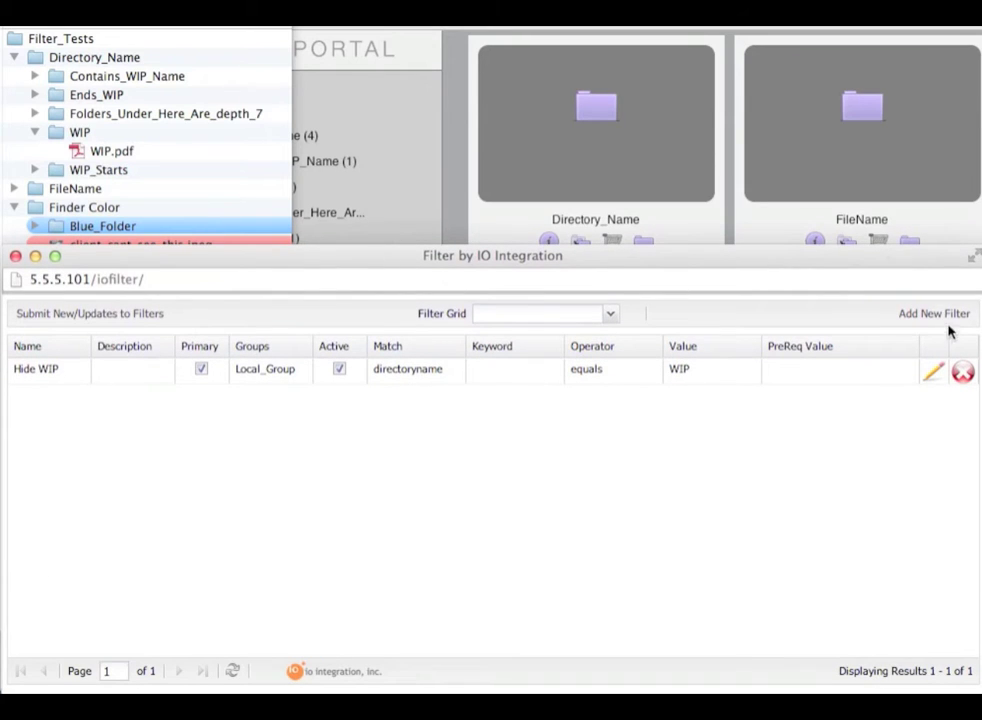
pyautogui.click(966, 313)
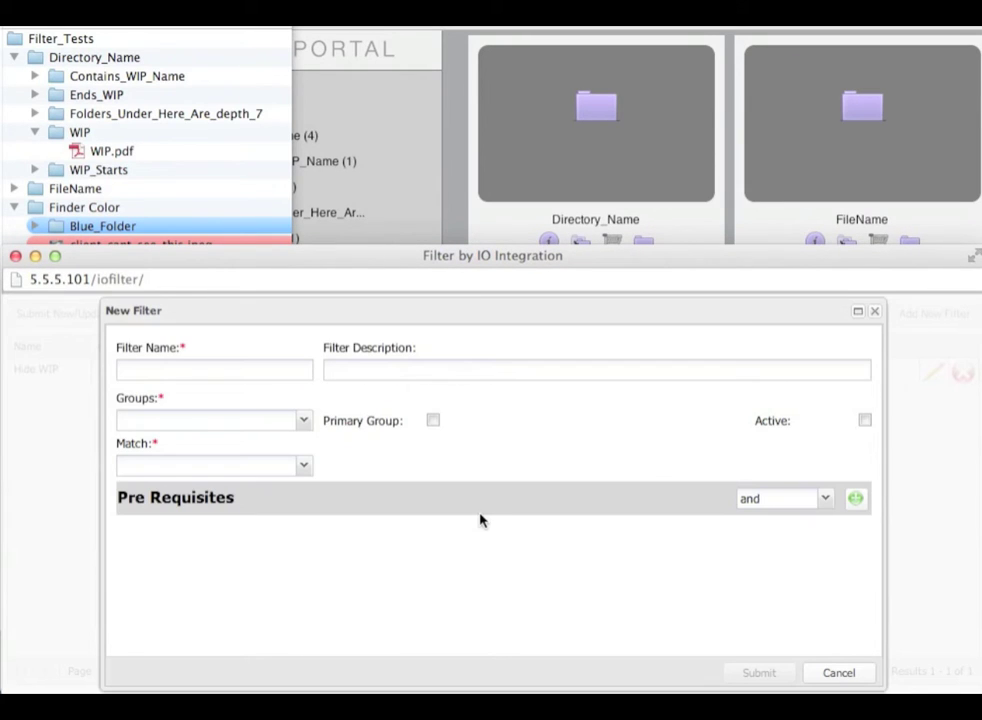
# Try File Name, Directory Name and Keyword matches, settle on Color Flag, and add a prerequisite row
pyautogui.click(224, 468)
pyautogui.click(160, 487)
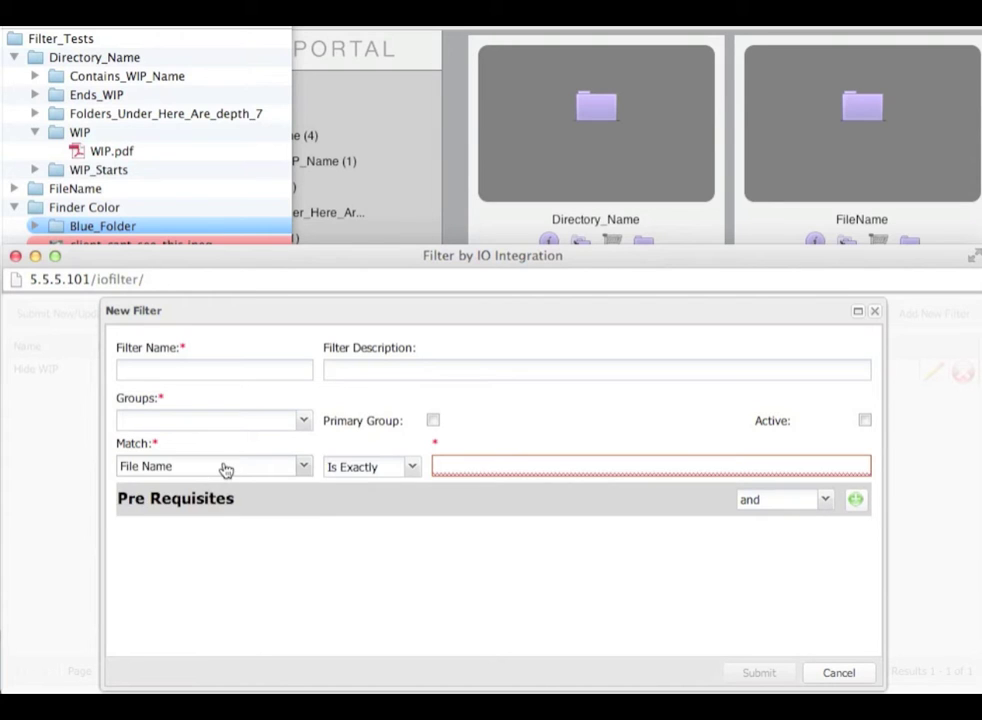
pyautogui.click(226, 467)
pyautogui.click(204, 510)
pyautogui.click(230, 468)
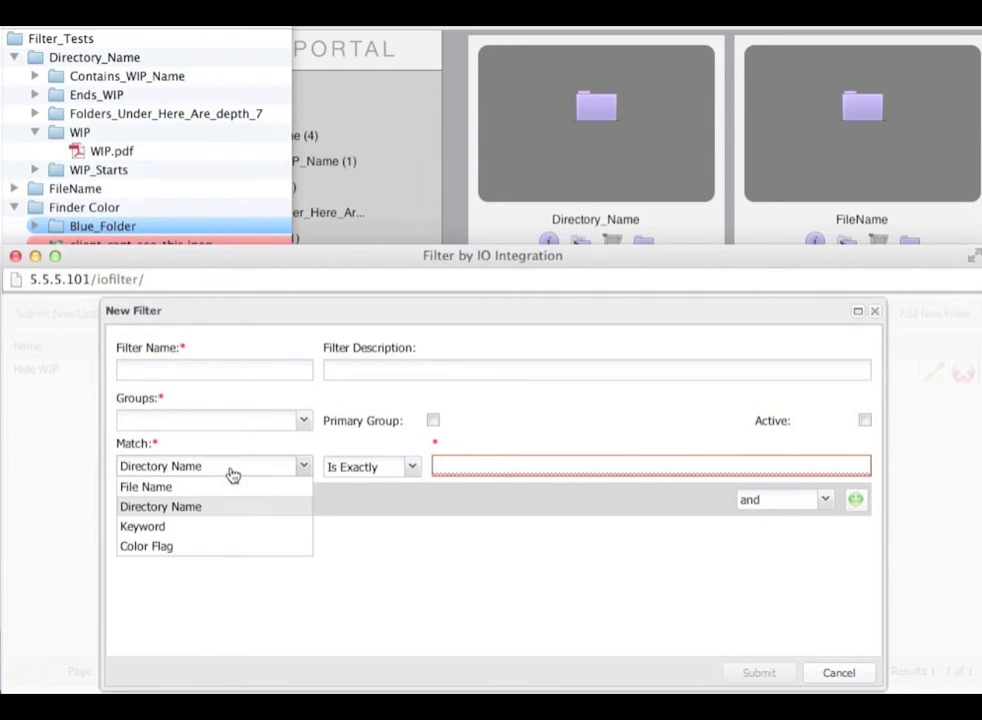
pyautogui.click(220, 528)
pyautogui.click(249, 470)
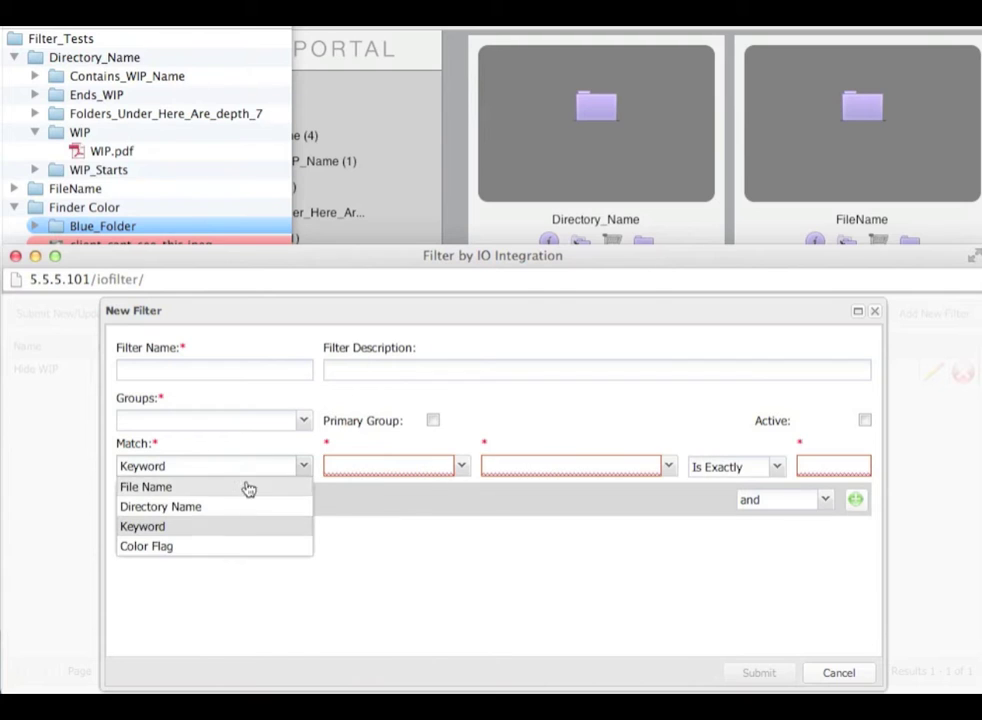
pyautogui.click(234, 547)
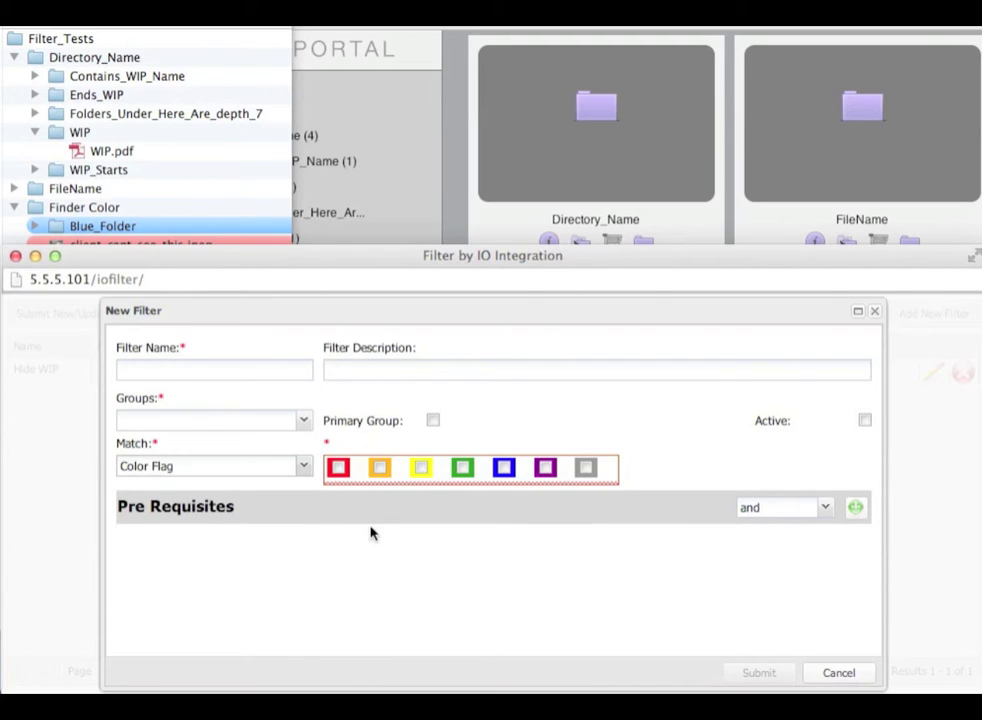
pyautogui.click(858, 508)
# Make the first prerequisite Fixed Depth (after trying Path) and add a second Parent Directory row
pyautogui.click(269, 567)
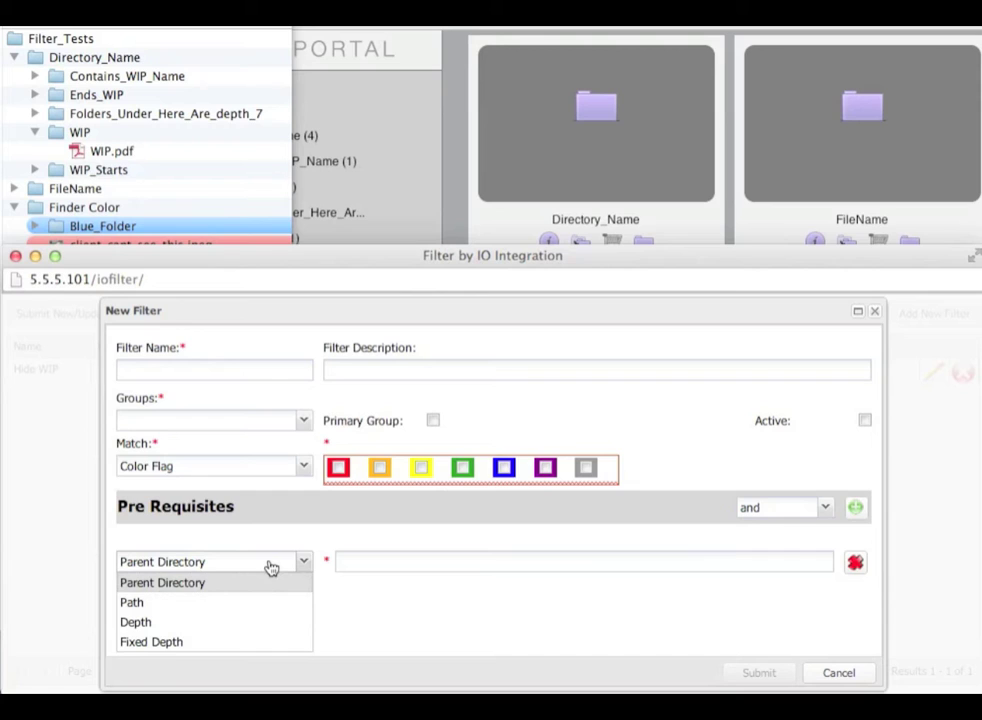
pyautogui.click(237, 601)
pyautogui.click(262, 566)
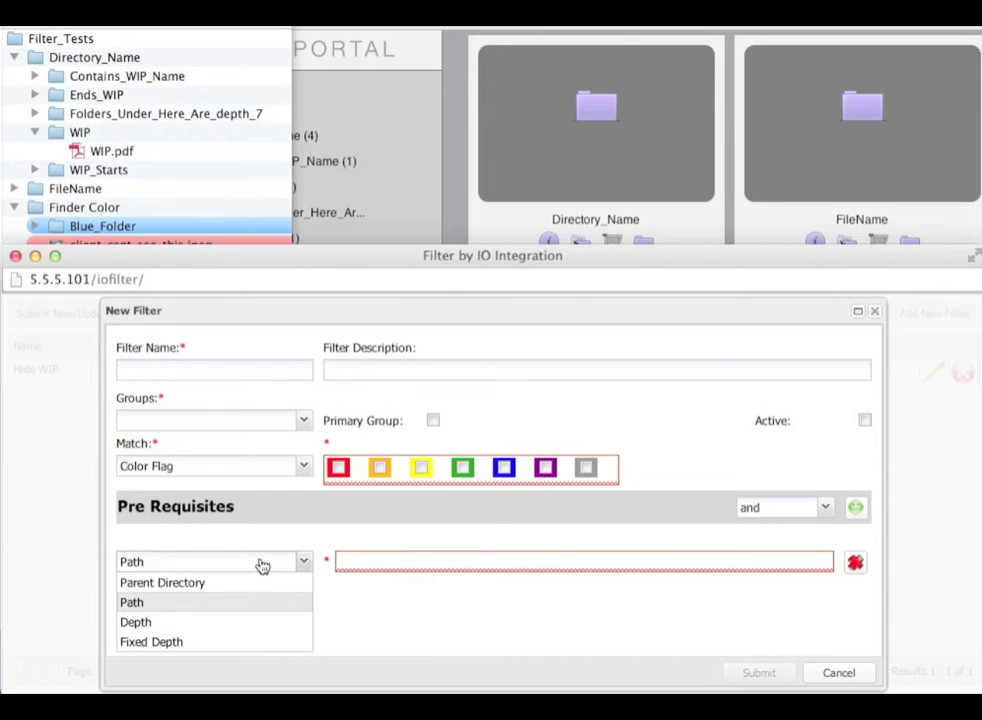
pyautogui.click(233, 641)
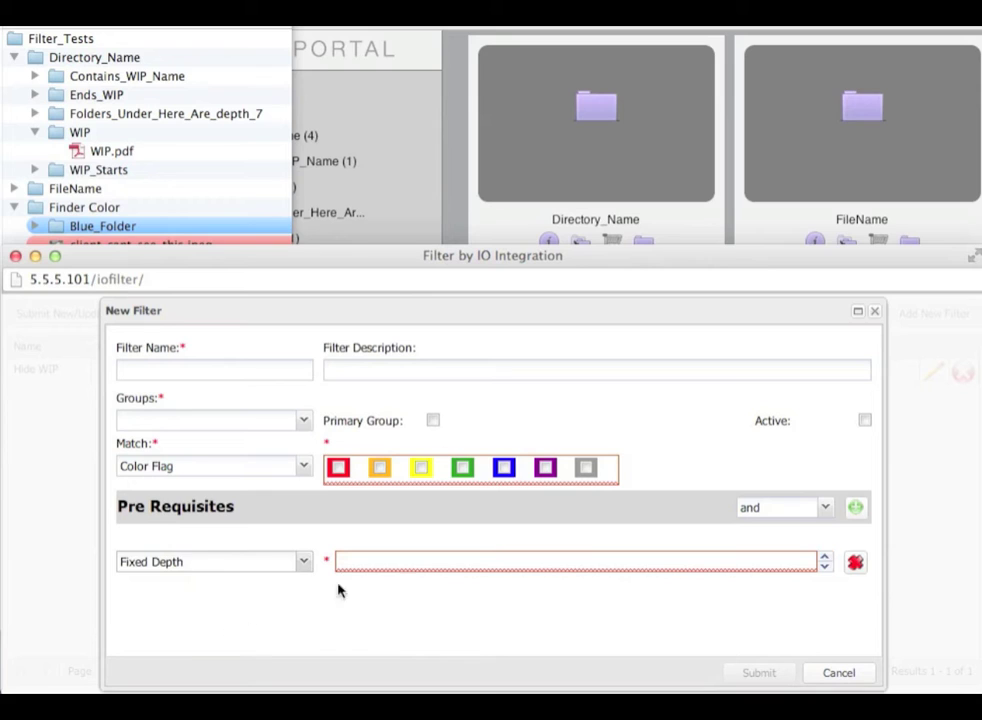
pyautogui.click(855, 507)
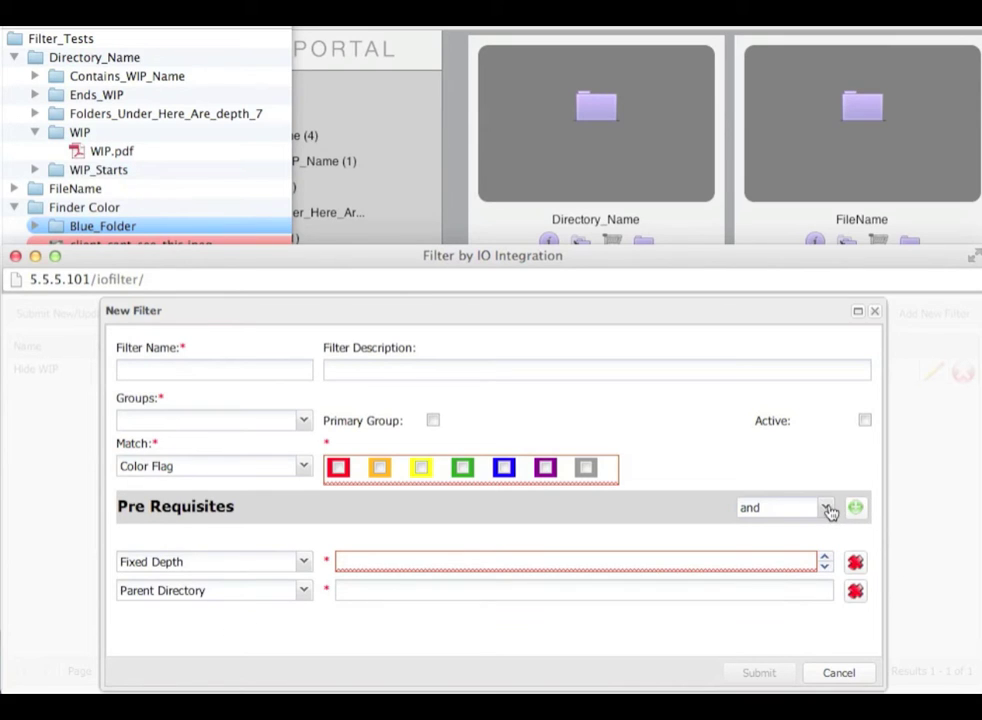
pyautogui.click(828, 508)
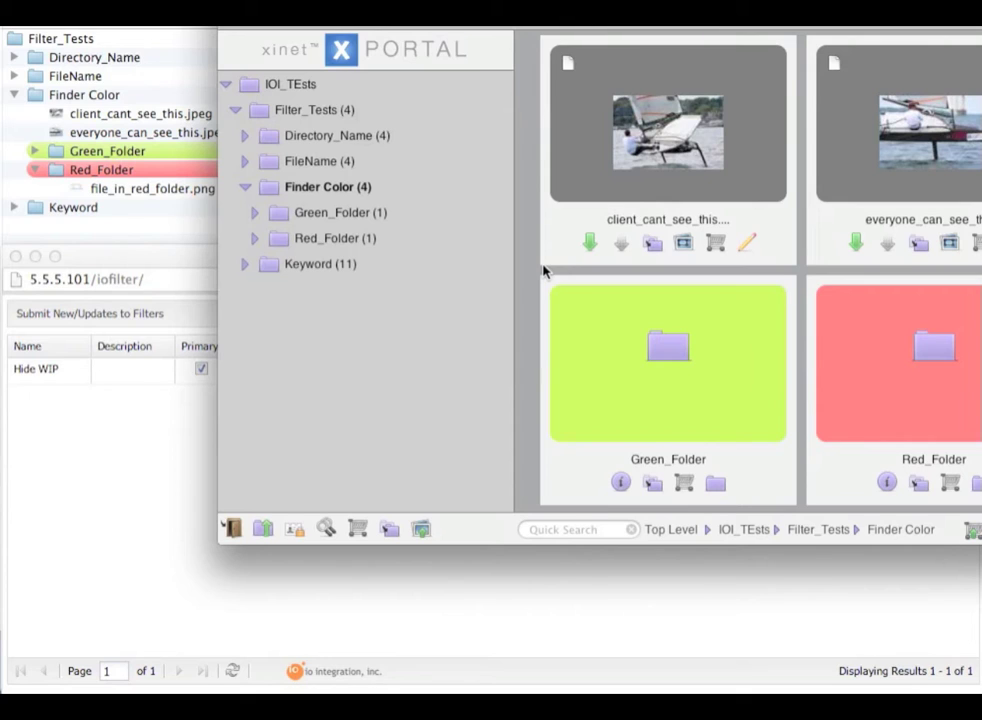
# Create a new filter named 'Hide Red' for Local_Group as primary group, marked Active
pyautogui.click(210, 460)
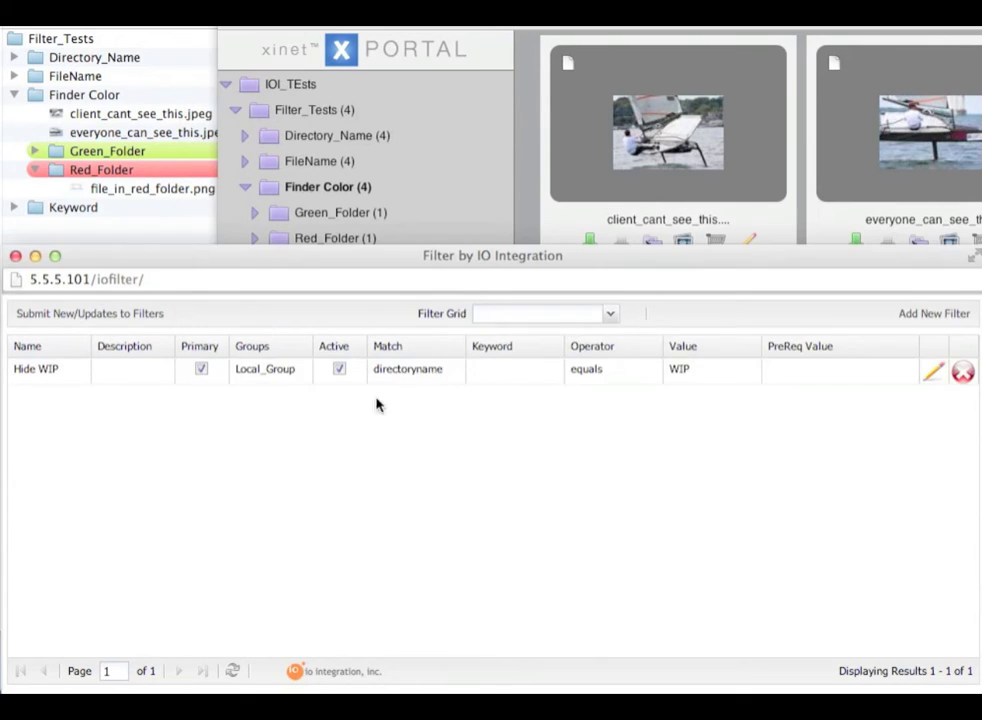
pyautogui.click(912, 318)
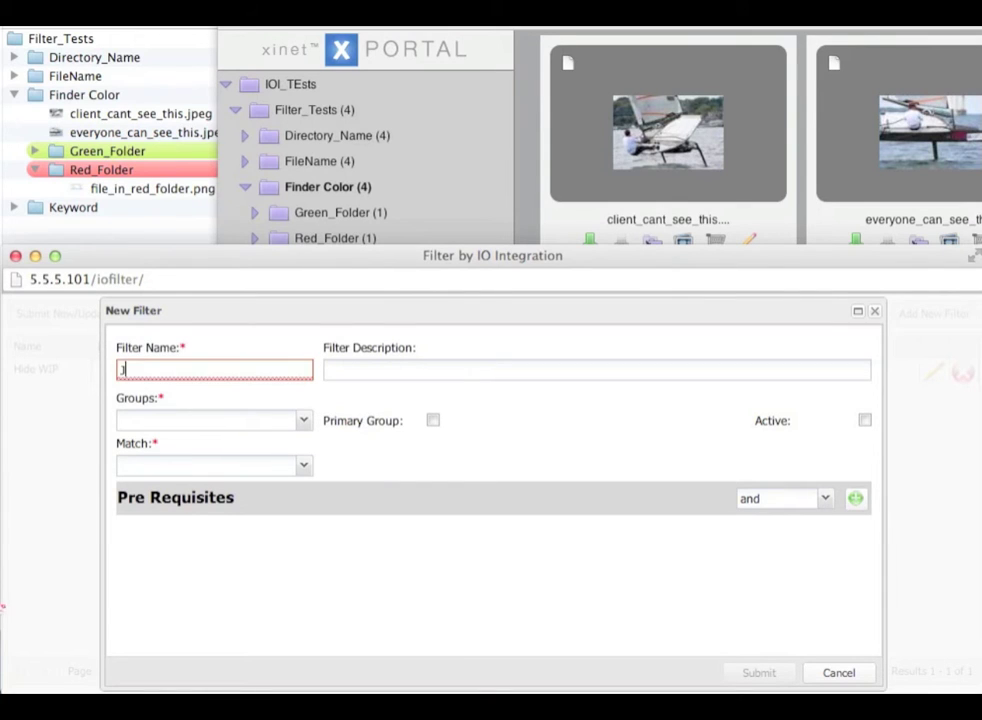
pyautogui.write('Hide Red')
pyautogui.click(327, 370)
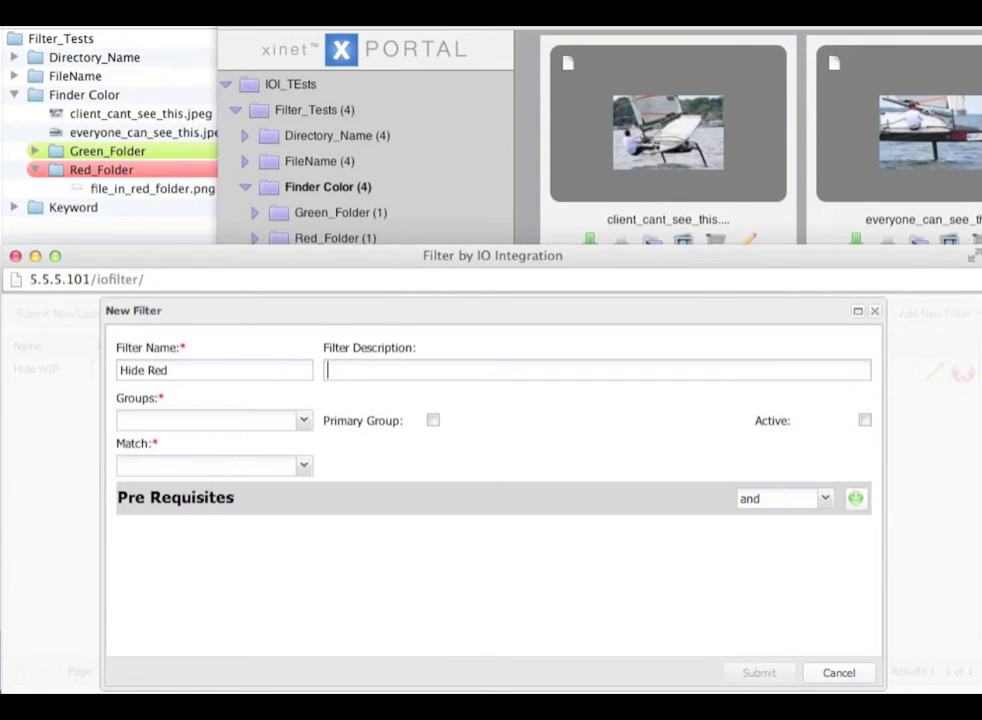
pyautogui.click(305, 421)
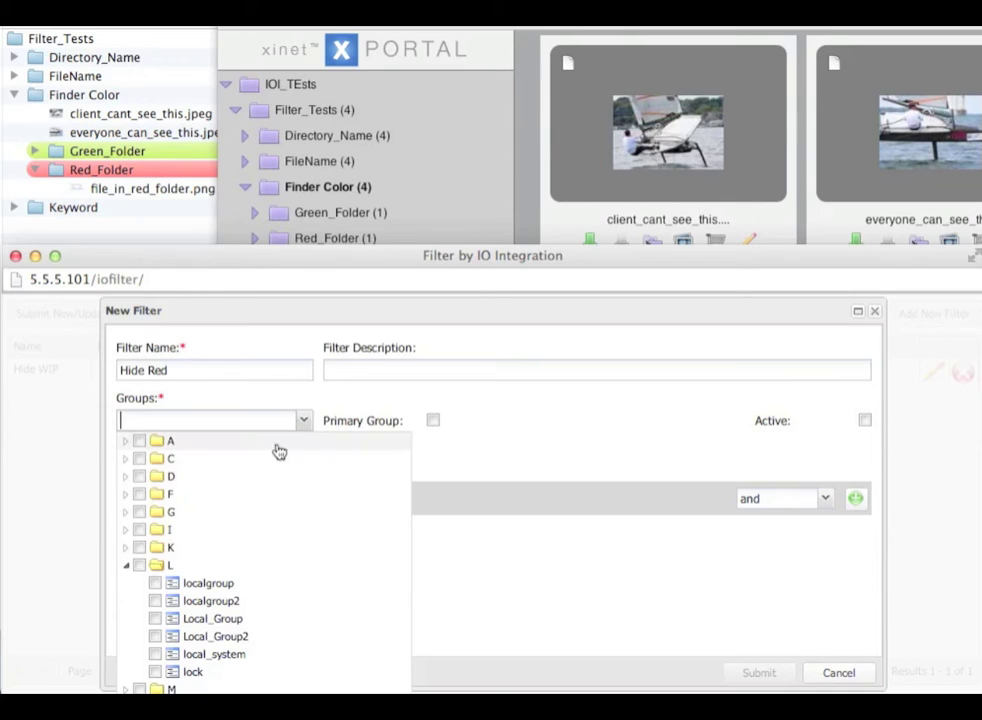
pyautogui.scroll(-3, 153, 620)
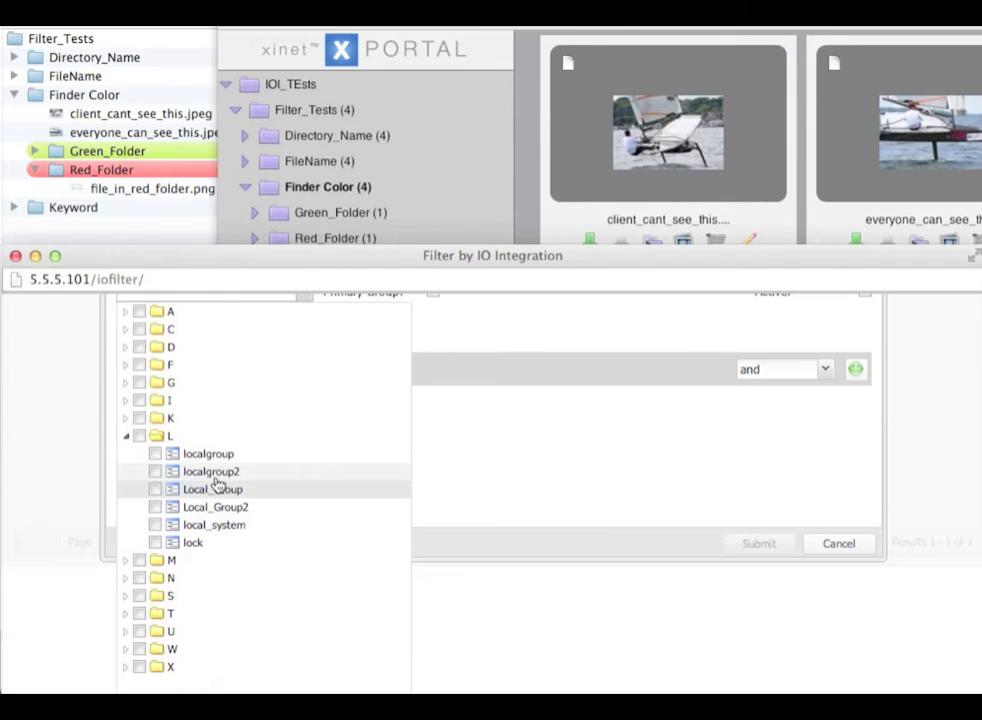
pyautogui.click(154, 490)
pyautogui.click(423, 518)
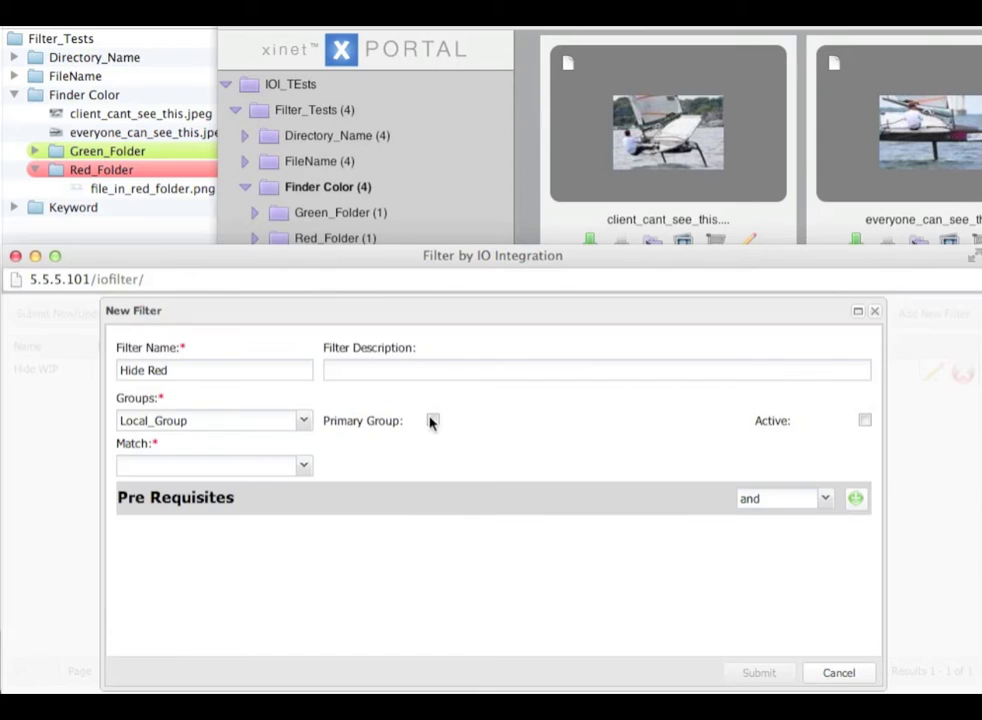
pyautogui.click(433, 421)
pyautogui.click(865, 420)
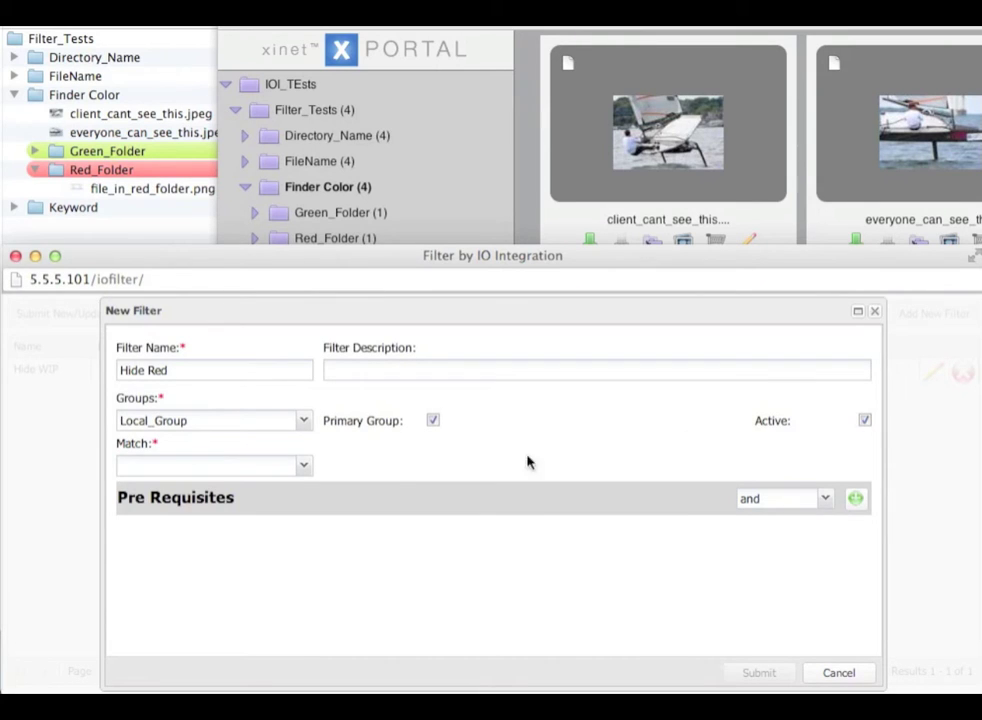
# Match on red Color Flag with a Parent Directory prerequisite of 'Finder Color'
pyautogui.click(272, 468)
pyautogui.click(202, 548)
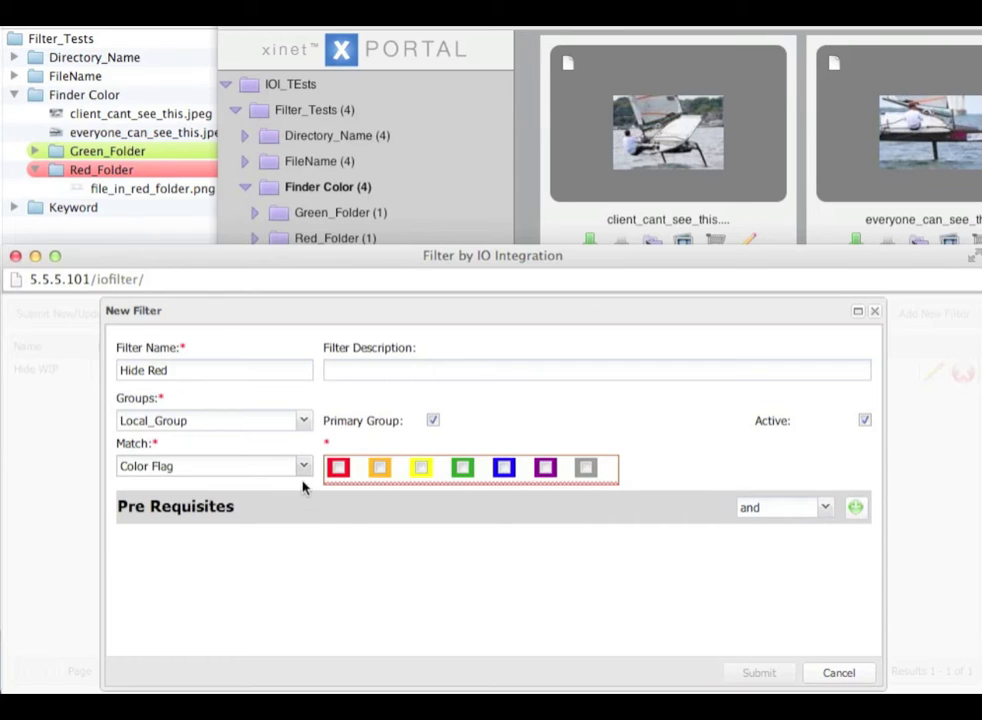
pyautogui.click(339, 468)
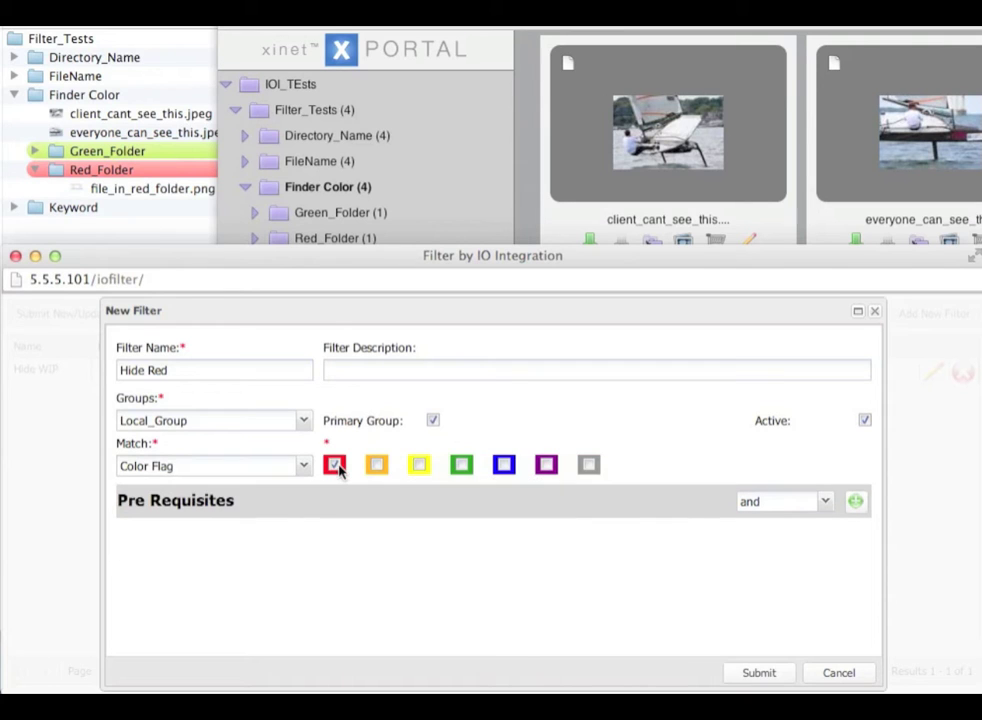
pyautogui.click(855, 507)
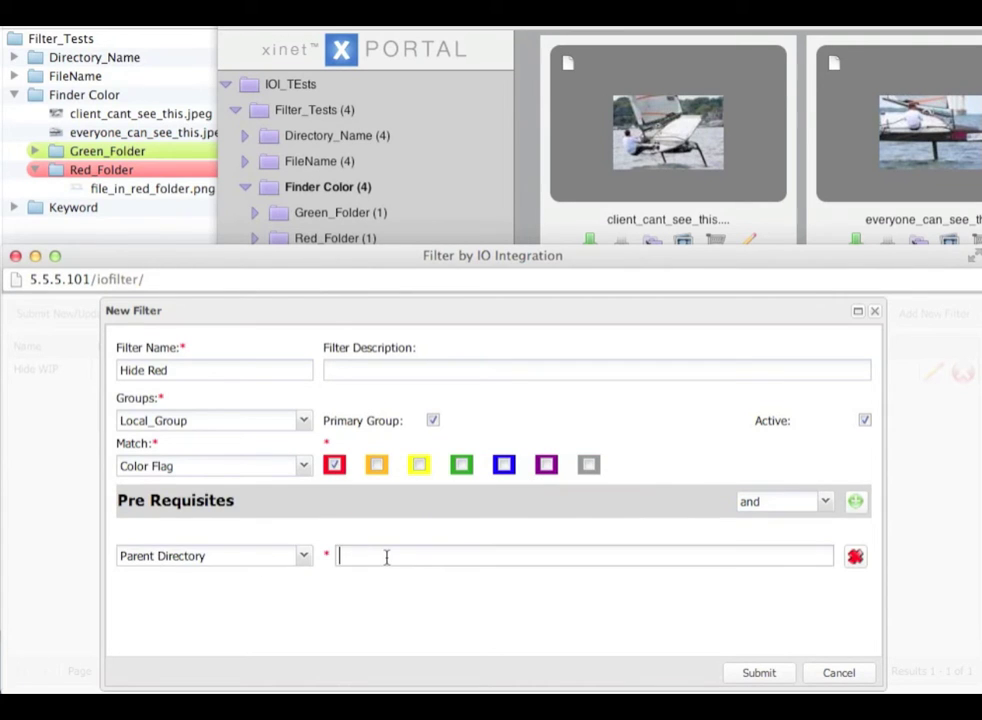
pyautogui.click(386, 557)
pyautogui.write('Finder Color')
# Save the Hide Red filter and submit the filter updates to the server
pyautogui.click(748, 673)
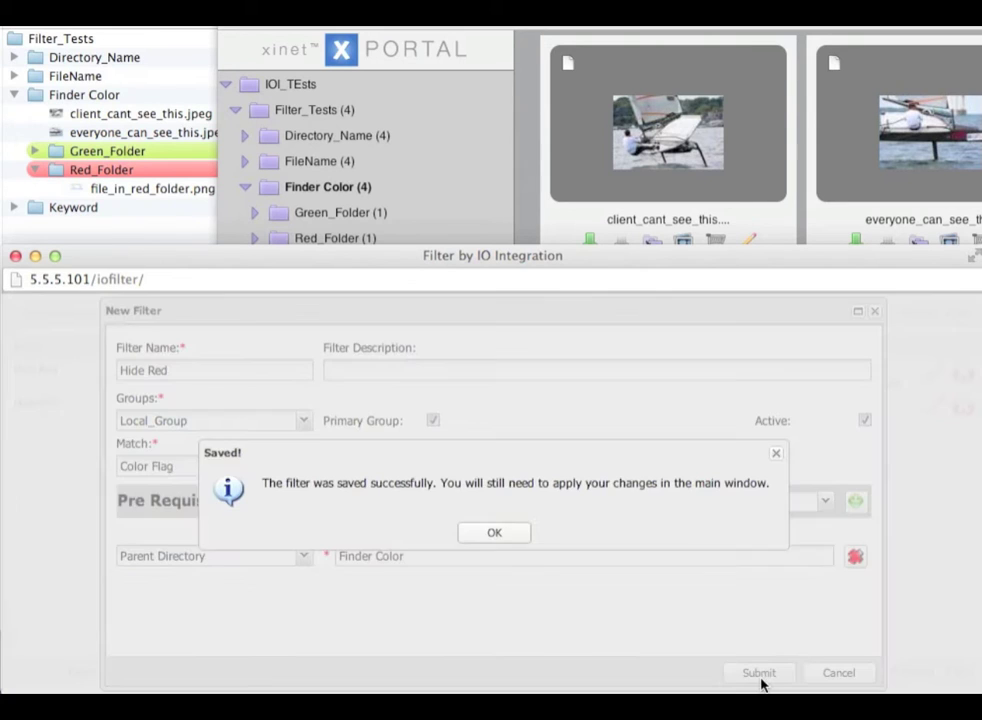
pyautogui.click(500, 536)
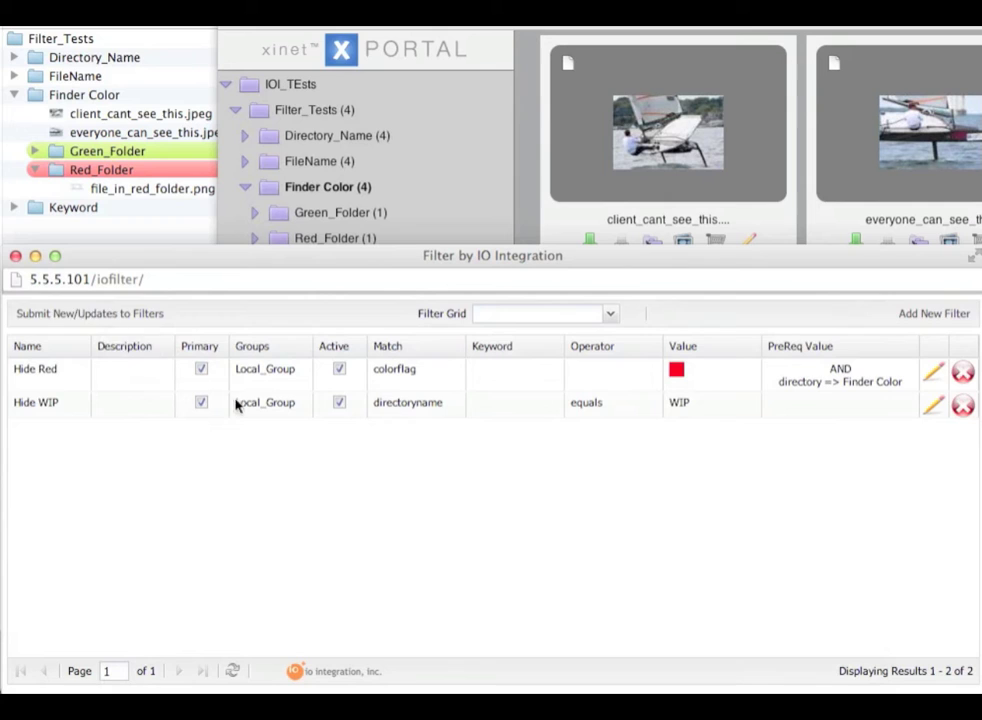
pyautogui.click(64, 315)
# Reload the portal's Finder Color folder, now showing 3 items without Red_Folder
pyautogui.click(511, 533)
pyautogui.click(452, 222)
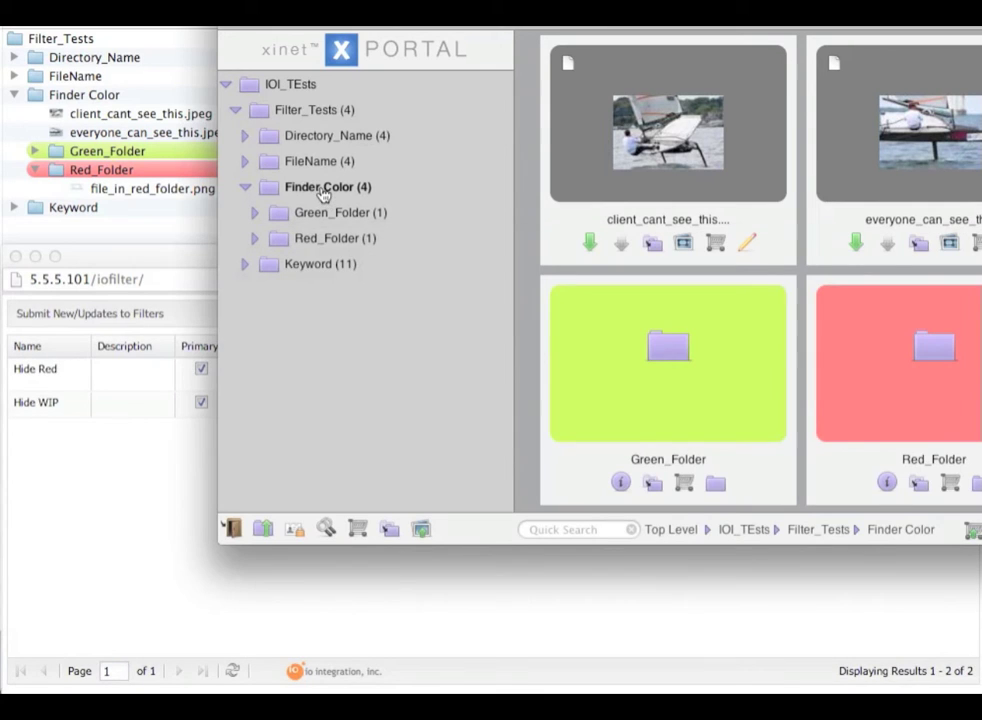
pyautogui.click(322, 190)
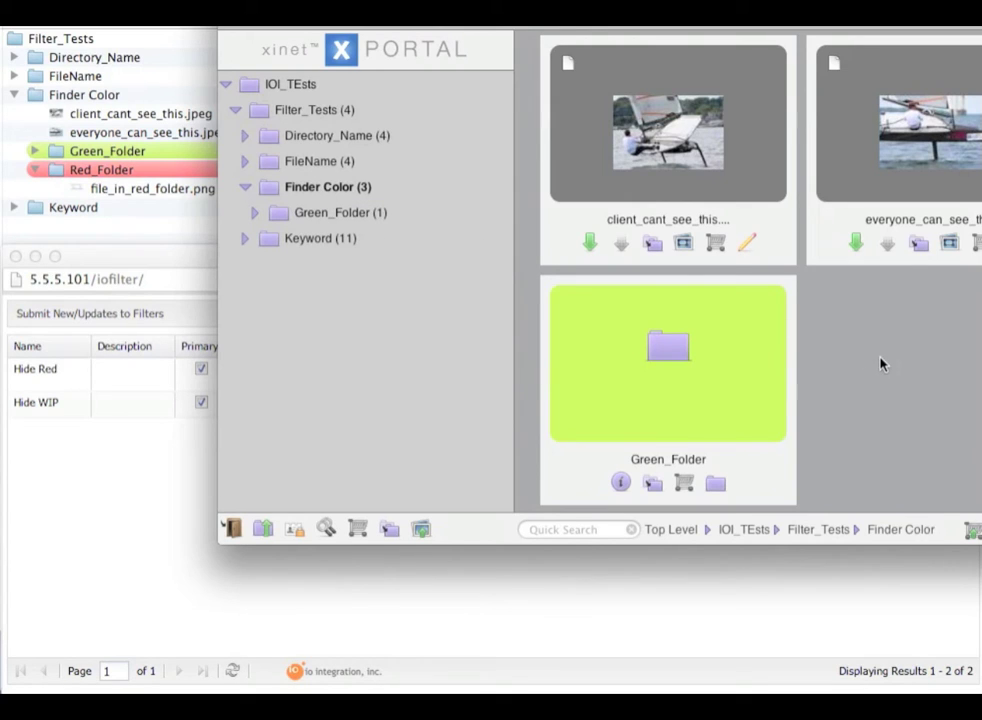
pyautogui.click(82, 120)
# Give client_cant_see_this.jpeg a red Finder label and check the portal hides it
pyautogui.click(76, 116)
pyautogui.rightClick(72, 114)
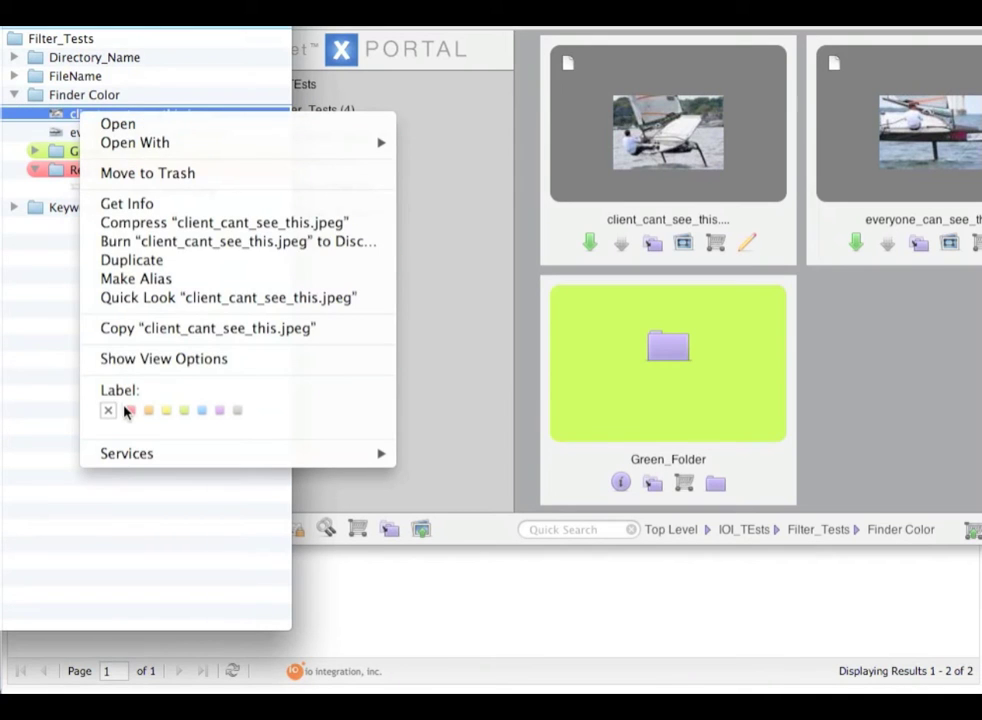
pyautogui.click(130, 411)
pyautogui.click(413, 338)
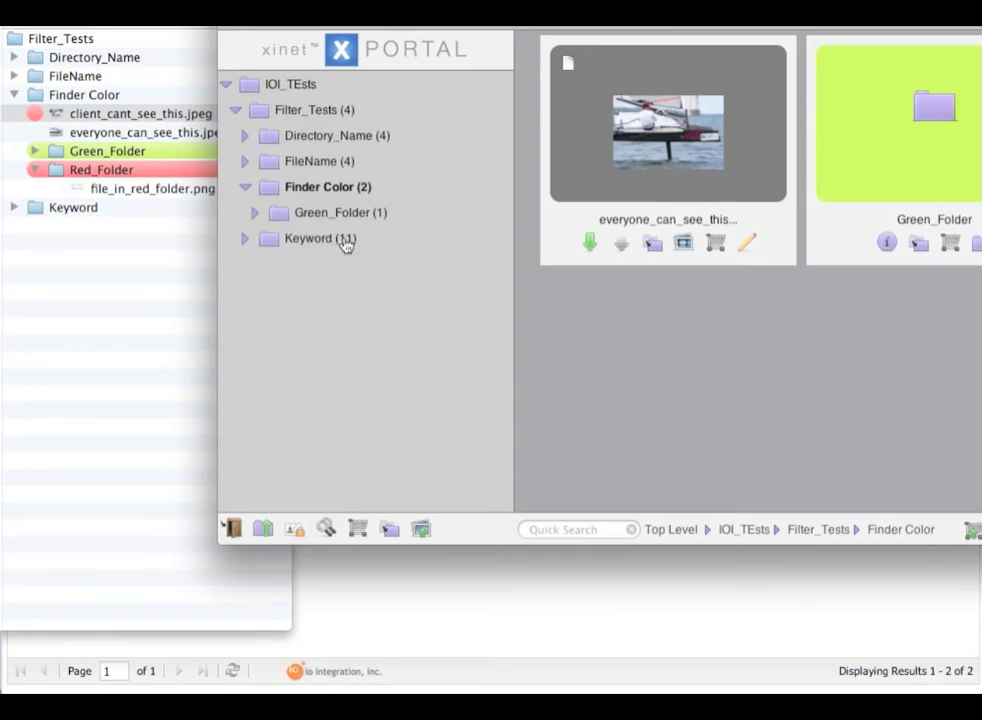
pyautogui.click(125, 188)
pyautogui.click(129, 192)
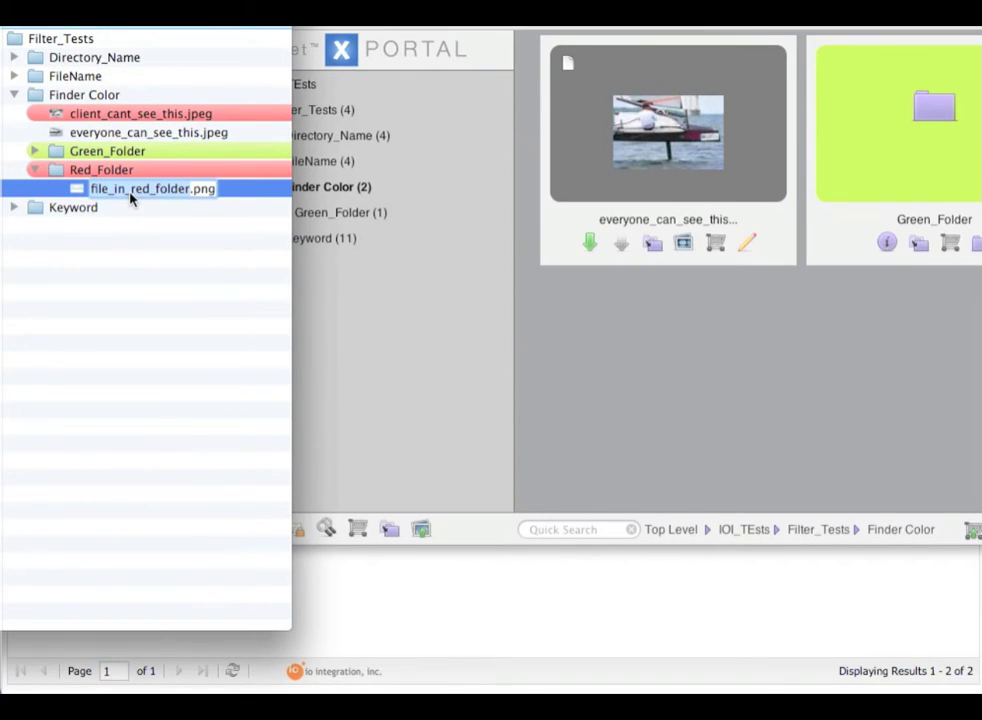
pyautogui.click(600, 399)
pyautogui.click(592, 529)
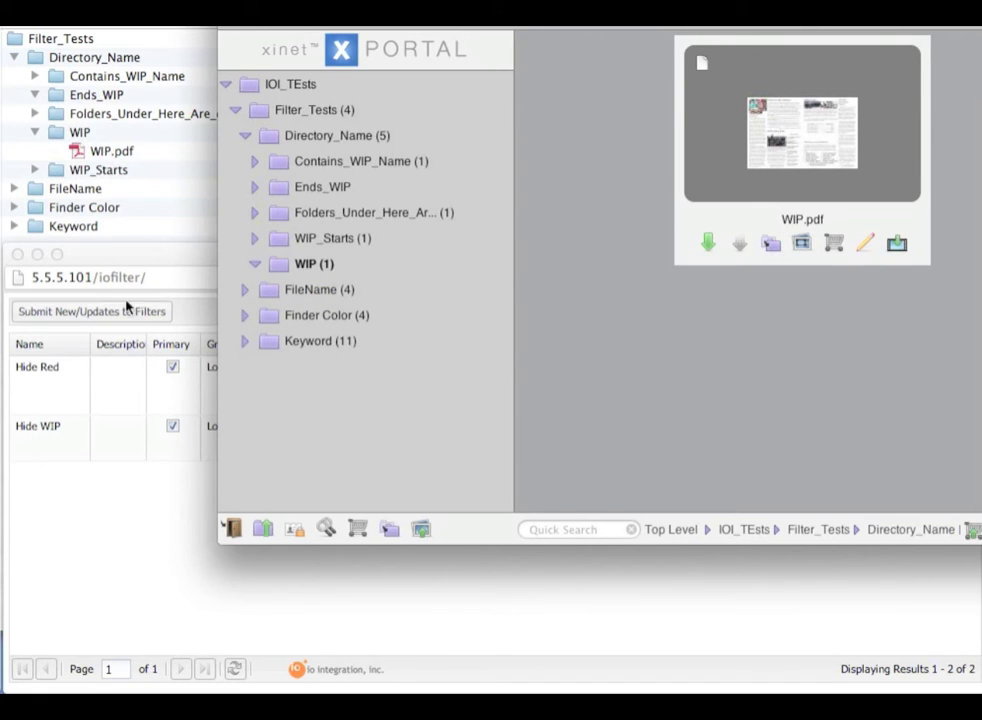
# Return to the filter admin window and open the Hide WIP filter for editing
pyautogui.click(125, 517)
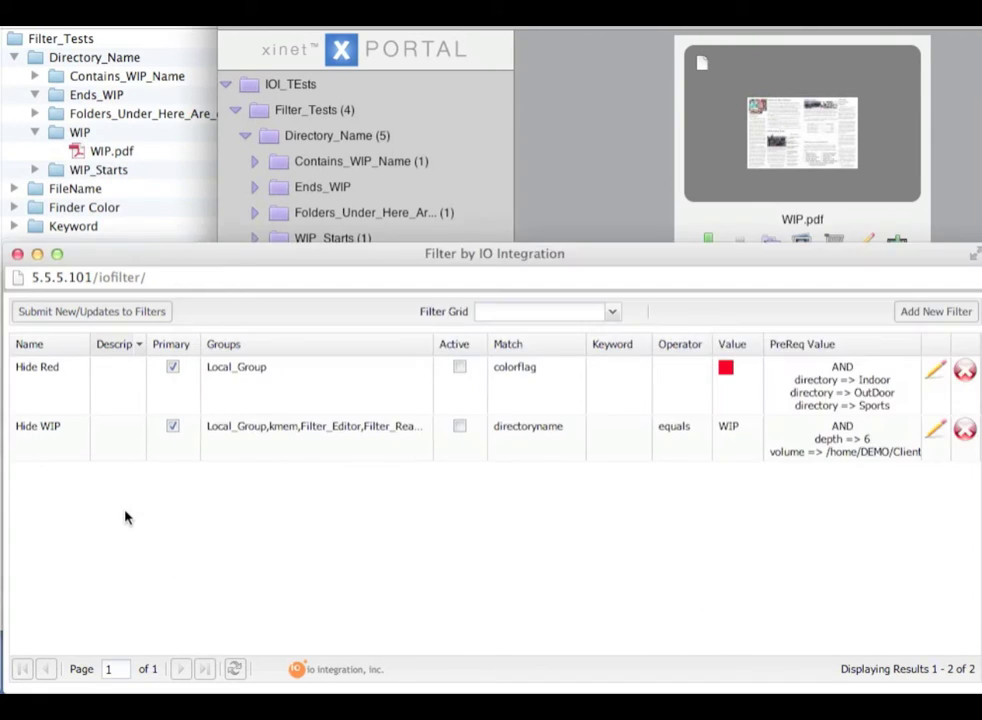
pyautogui.click(935, 430)
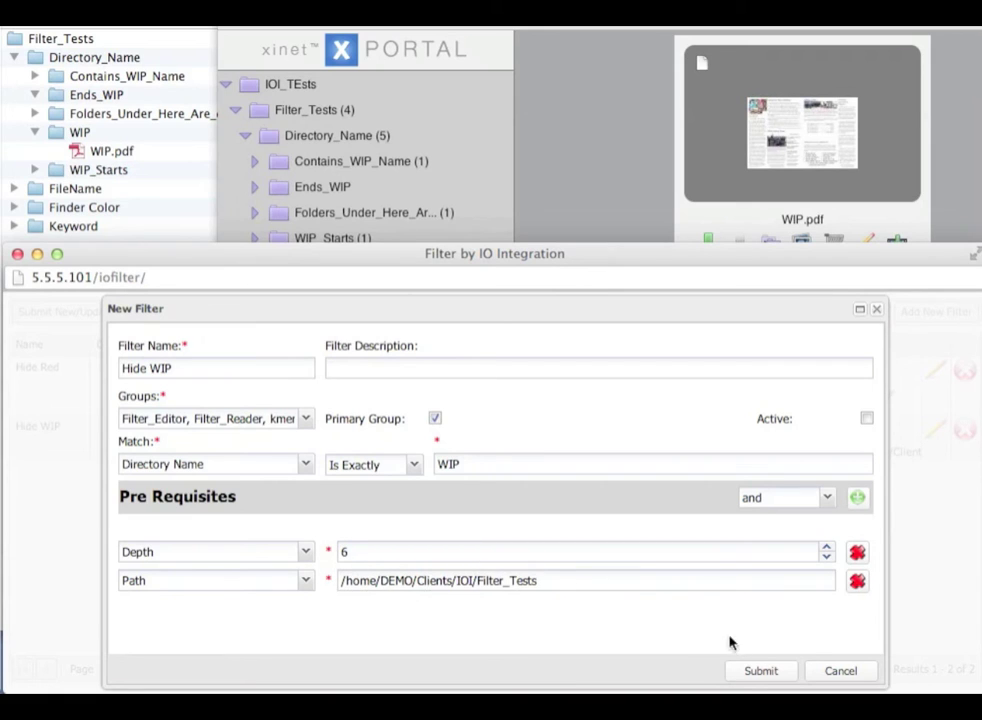
# Tick Active on the Hide WIP filter and save it
pyautogui.click(866, 418)
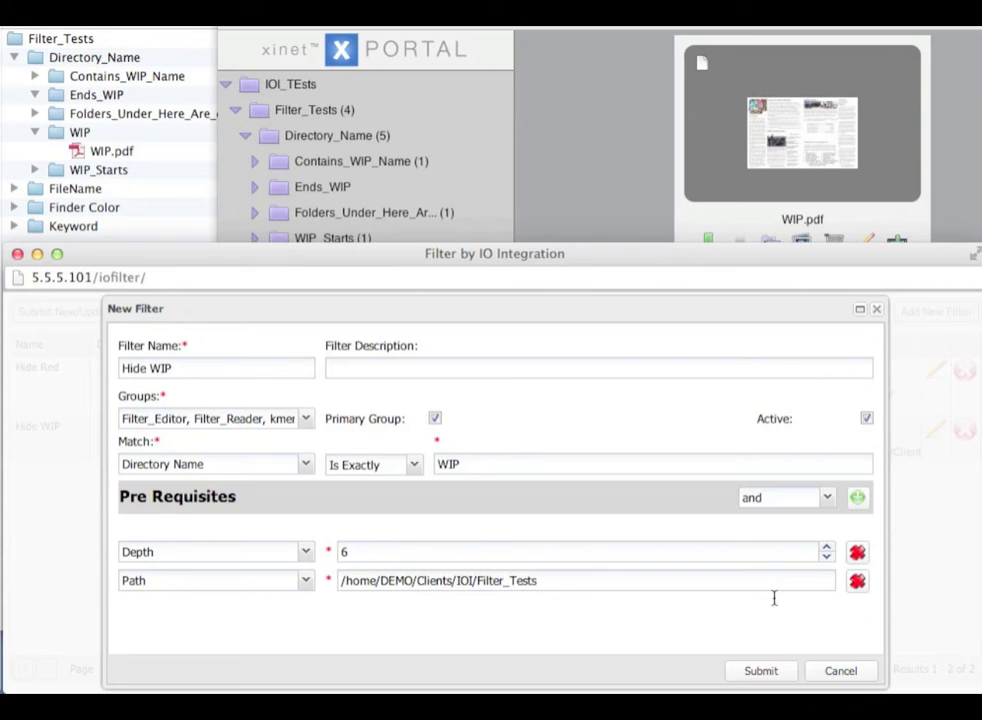
pyautogui.click(757, 673)
# Submit the new and updated filters to the server
pyautogui.click(514, 532)
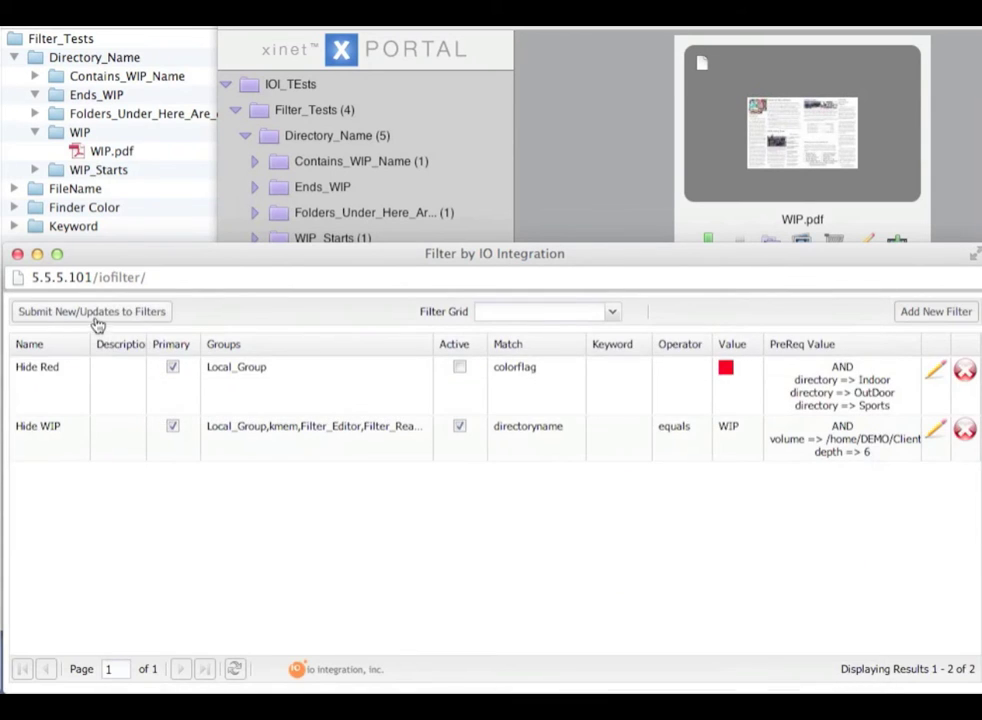
pyautogui.click(97, 316)
pyautogui.click(495, 530)
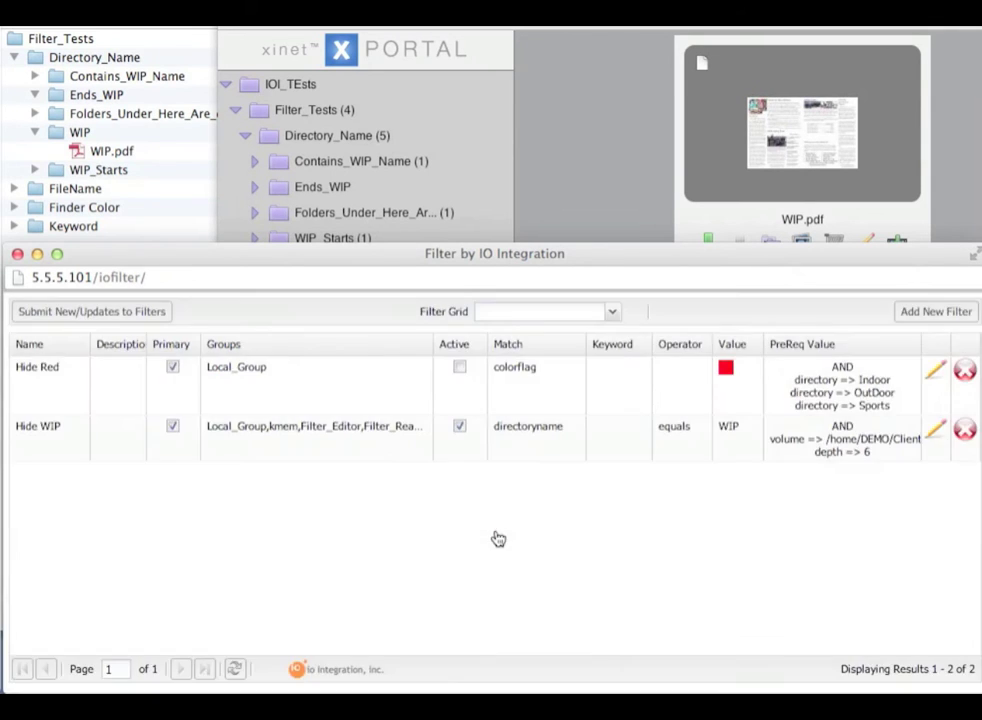
# In the portal, open Directory_Name and quick-search 'WIP.pdf' to confirm it is hidden
pyautogui.click(503, 201)
pyautogui.click(308, 137)
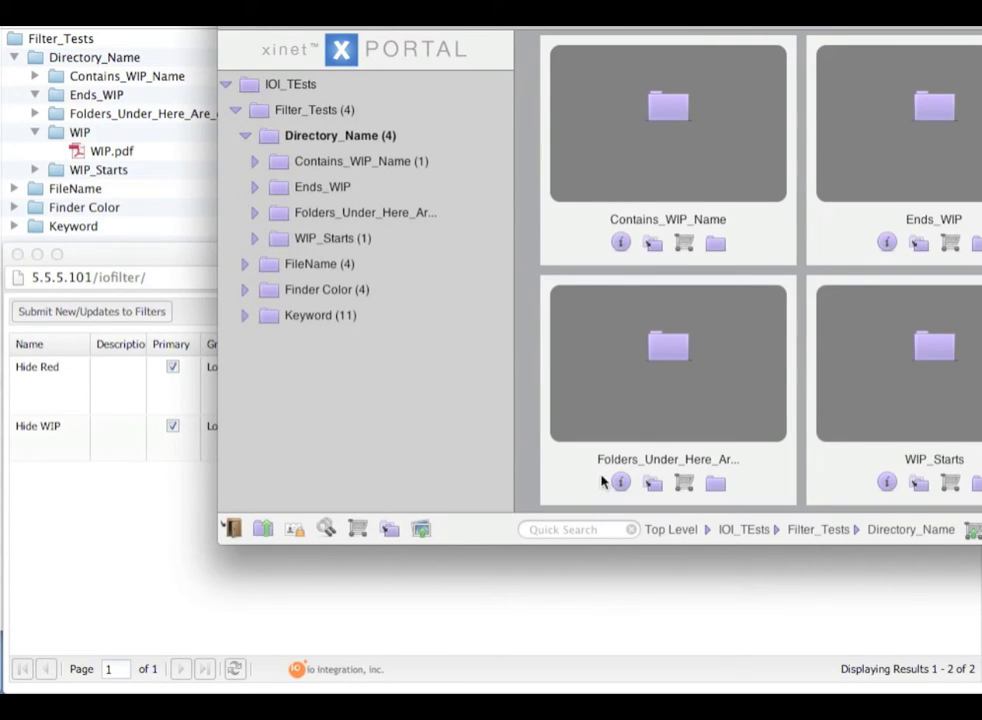
pyautogui.click(546, 529)
pyautogui.write('WIP')
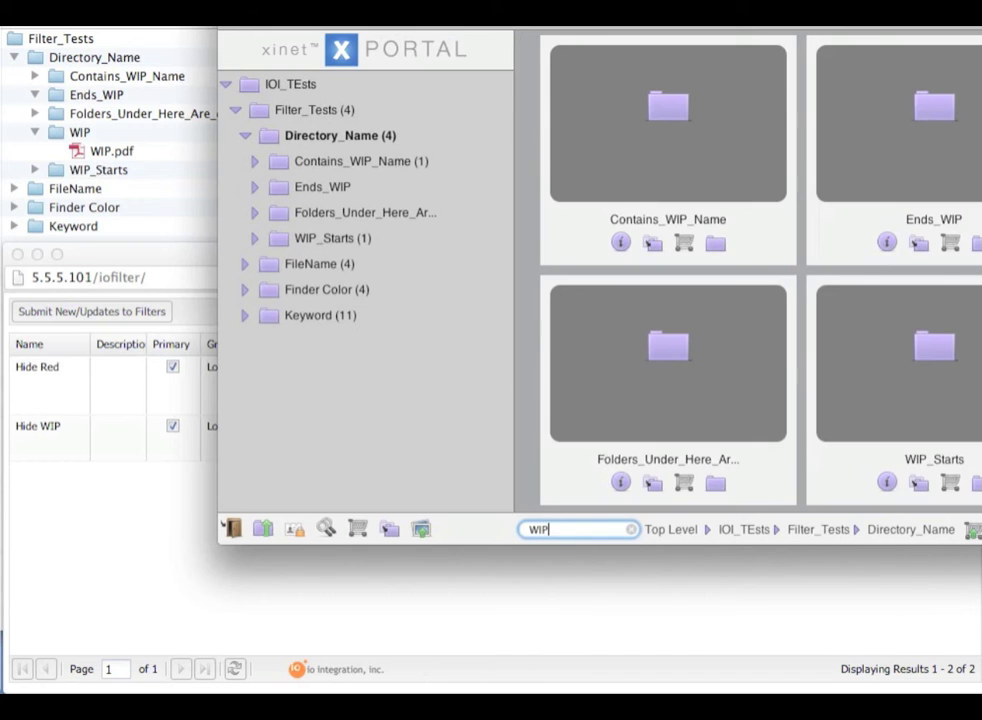
pyautogui.write('.pdf')
pyautogui.press('Return')
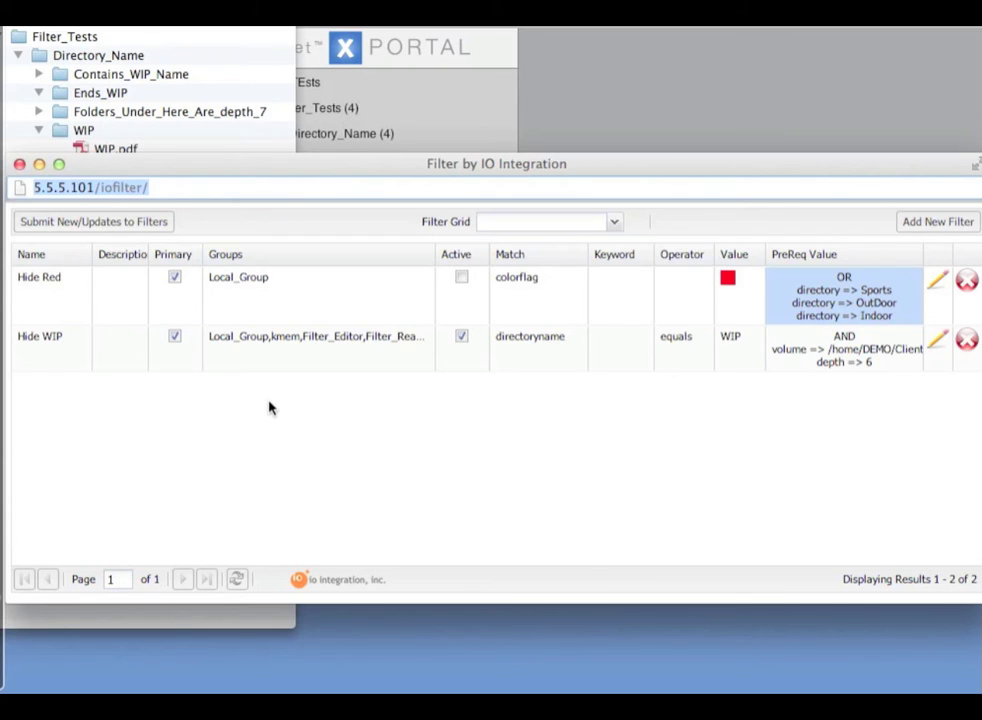
pyautogui.click(337, 44)
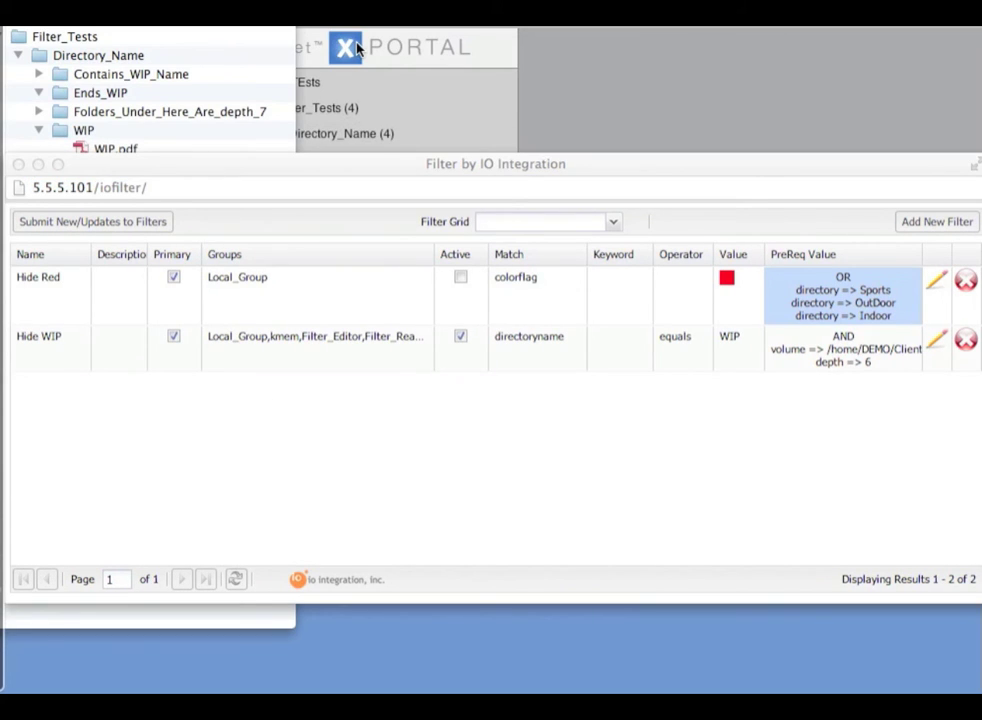
pyautogui.click(937, 287)
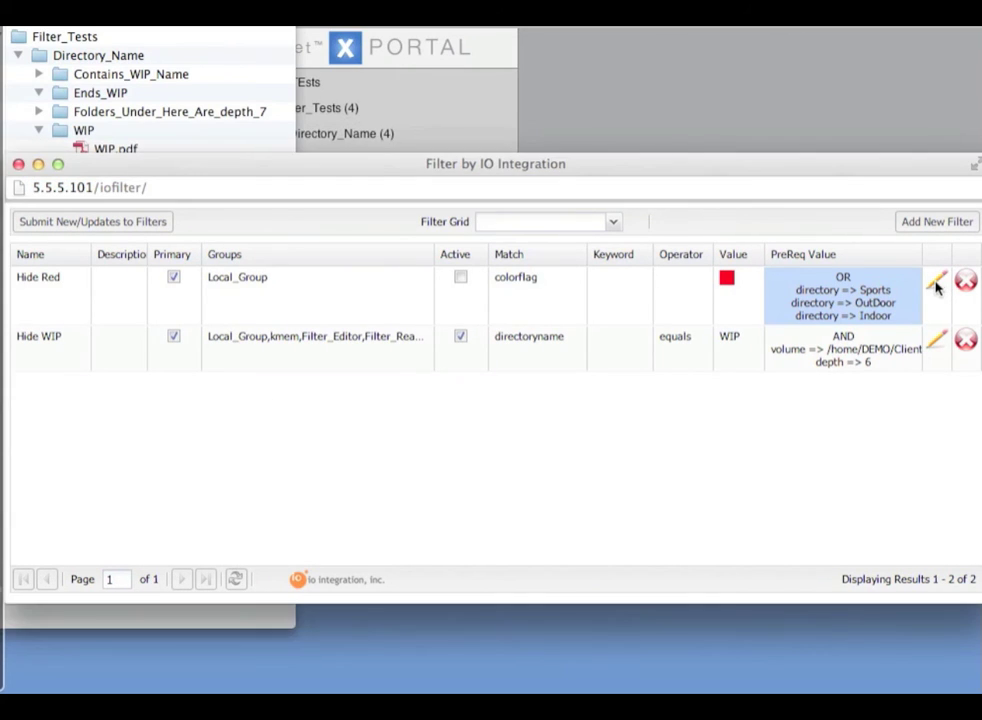
pyautogui.click(937, 285)
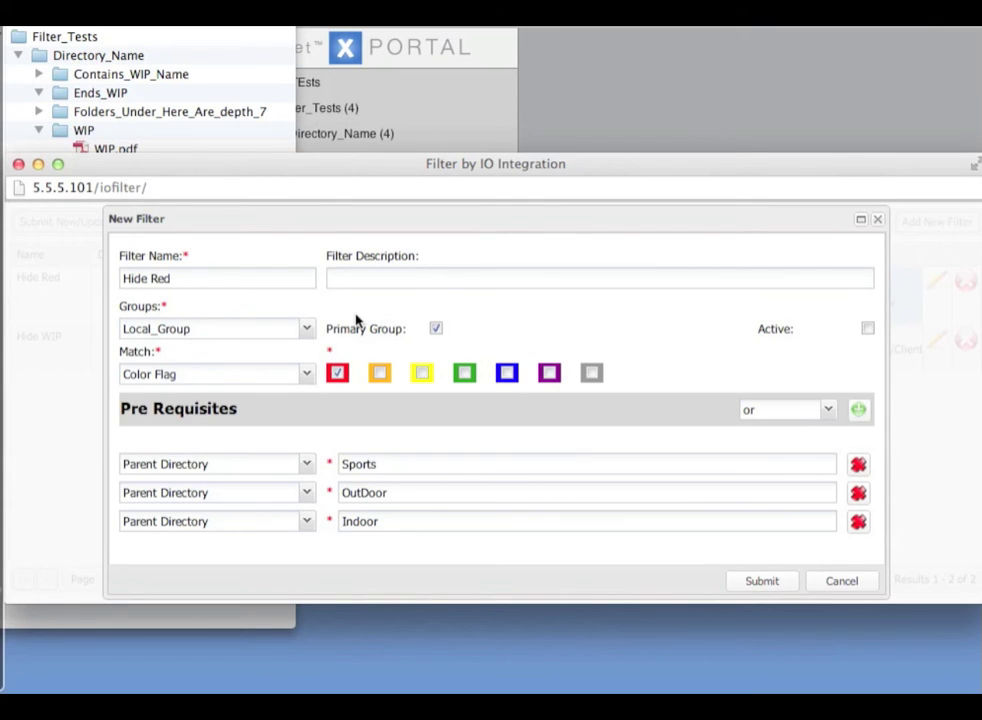
# Switch Hide Red's match to Keyword: Filter_Template, field Filter_Approval, value Rejected
pyautogui.click(305, 378)
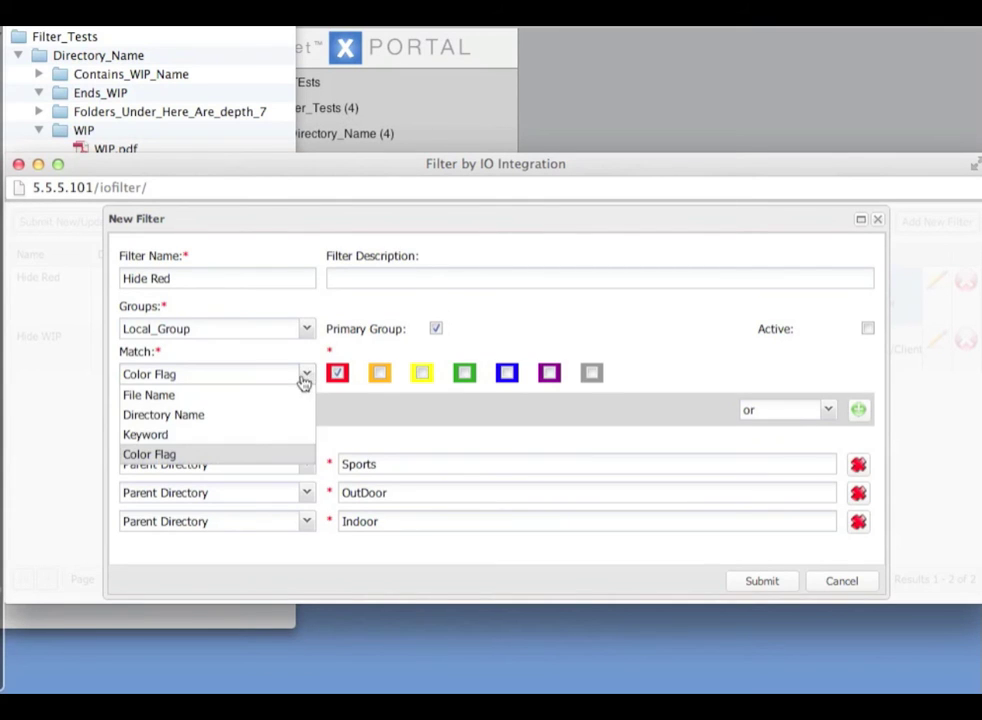
pyautogui.click(239, 434)
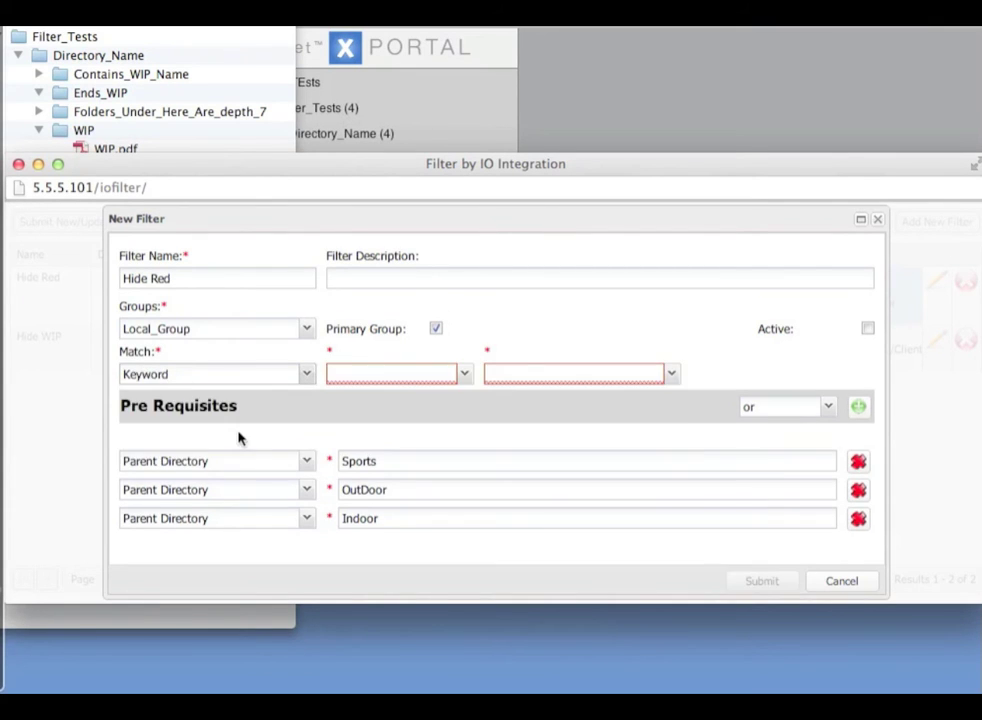
pyautogui.click(465, 375)
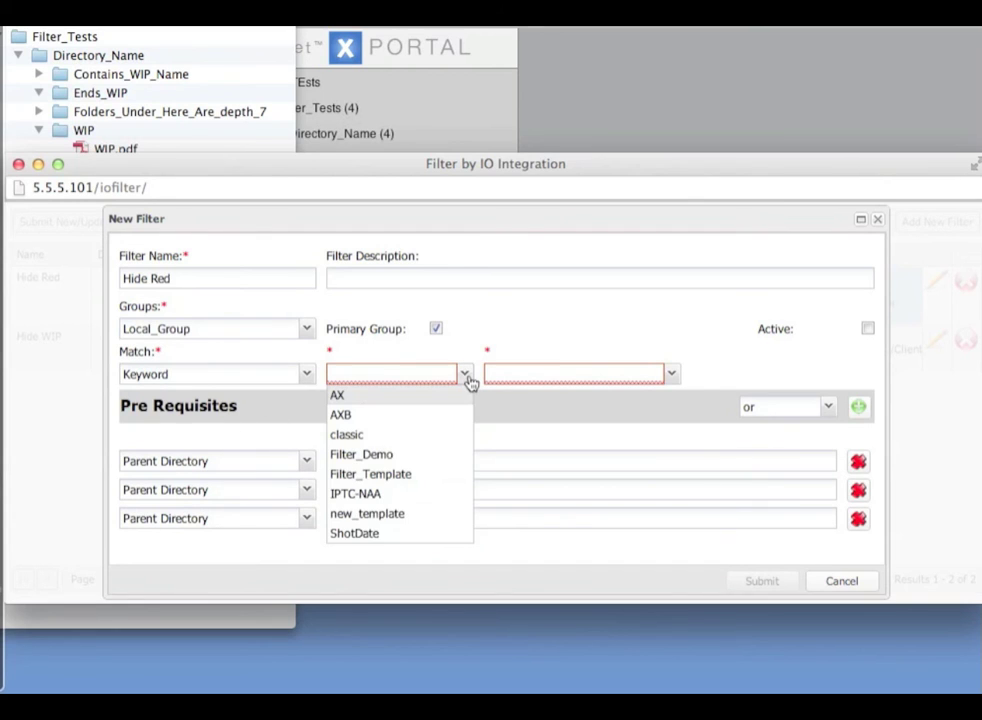
pyautogui.click(423, 476)
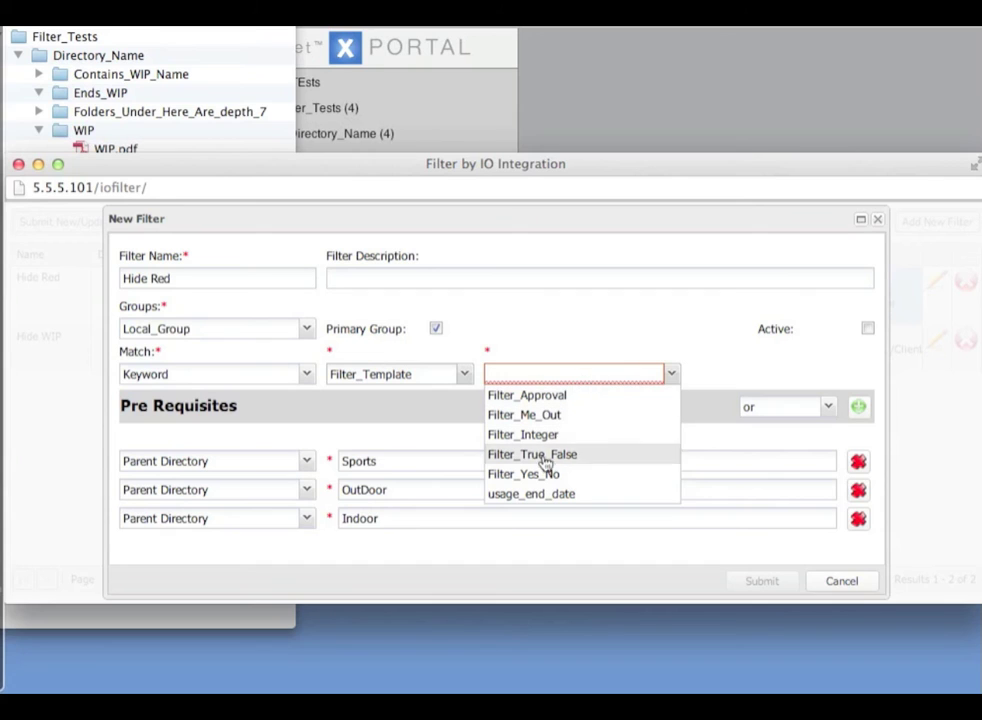
pyautogui.click(541, 400)
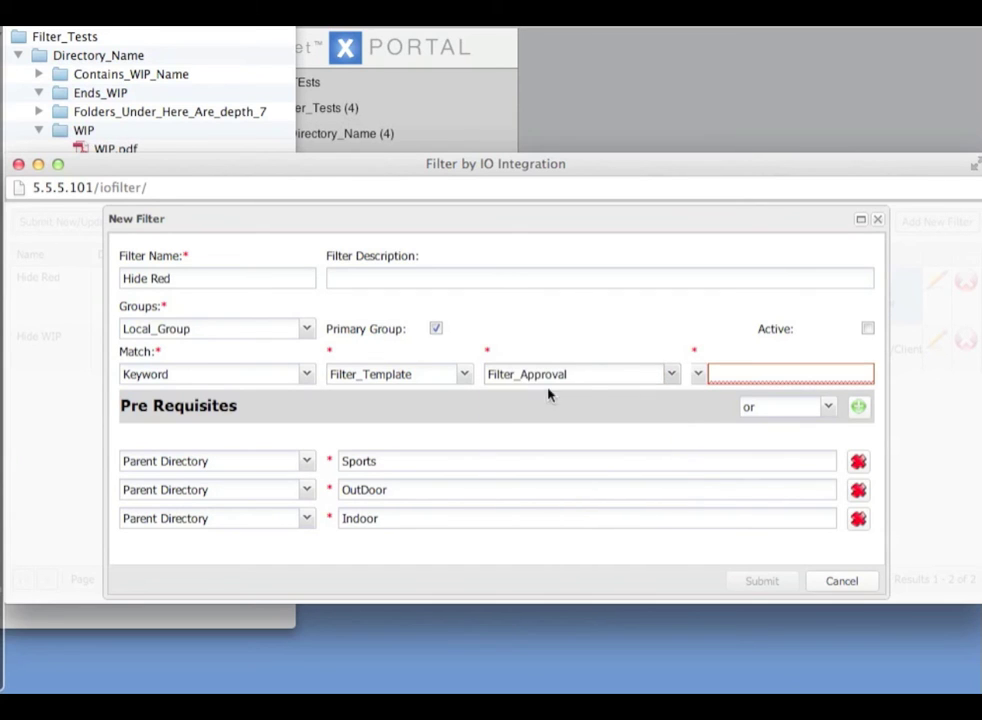
pyautogui.click(699, 375)
pyautogui.click(725, 434)
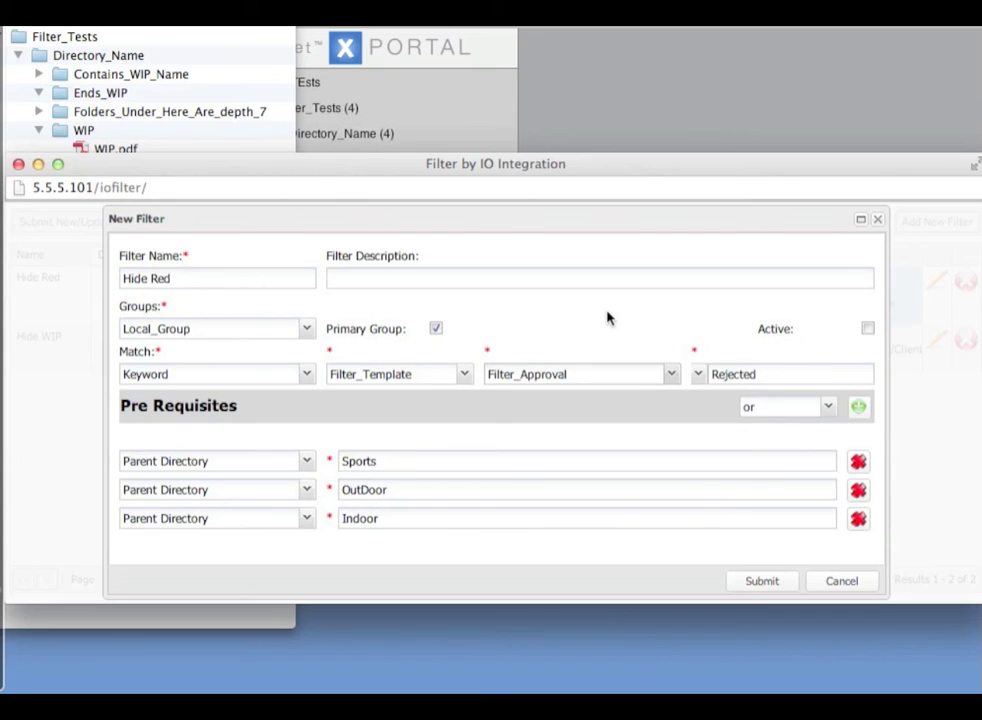
# Try the Filter_Integer field with a greater-than 5 comparison
pyautogui.click(674, 376)
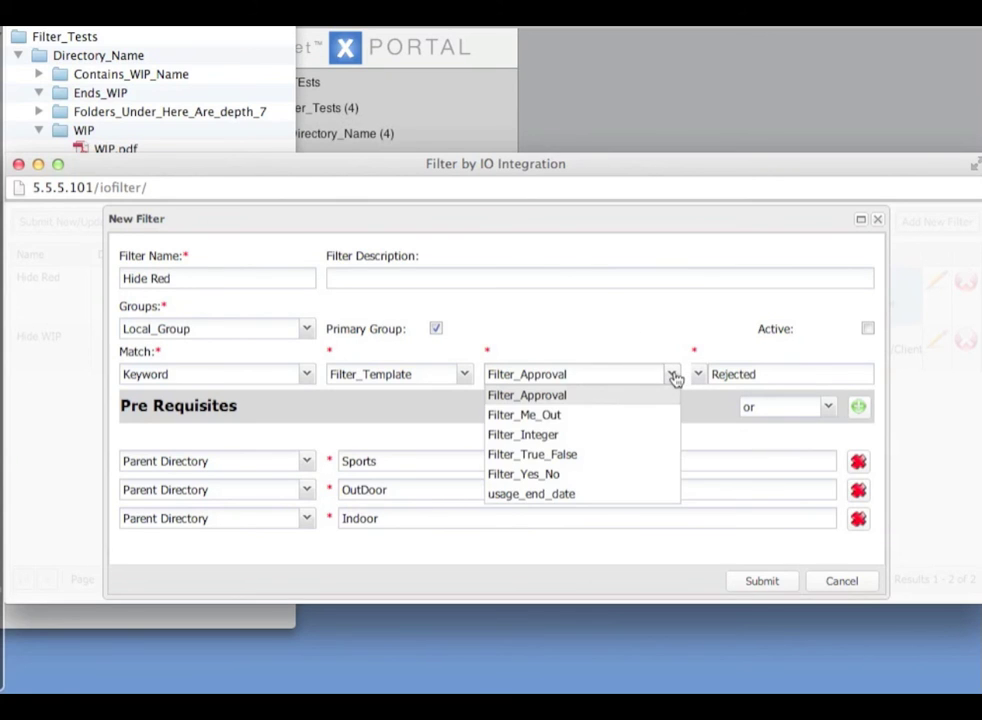
pyautogui.click(612, 436)
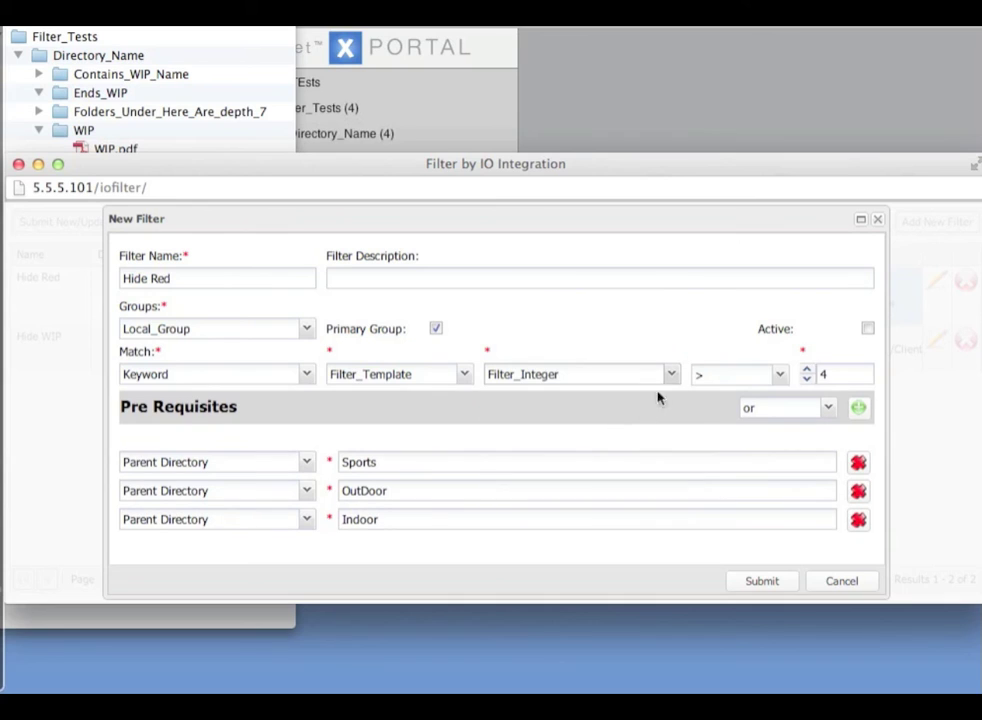
pyautogui.click(781, 377)
pyautogui.click(782, 380)
pyautogui.click(807, 370)
# Try the usage_end_date field, matching dates since 17 June 2013
pyautogui.click(671, 375)
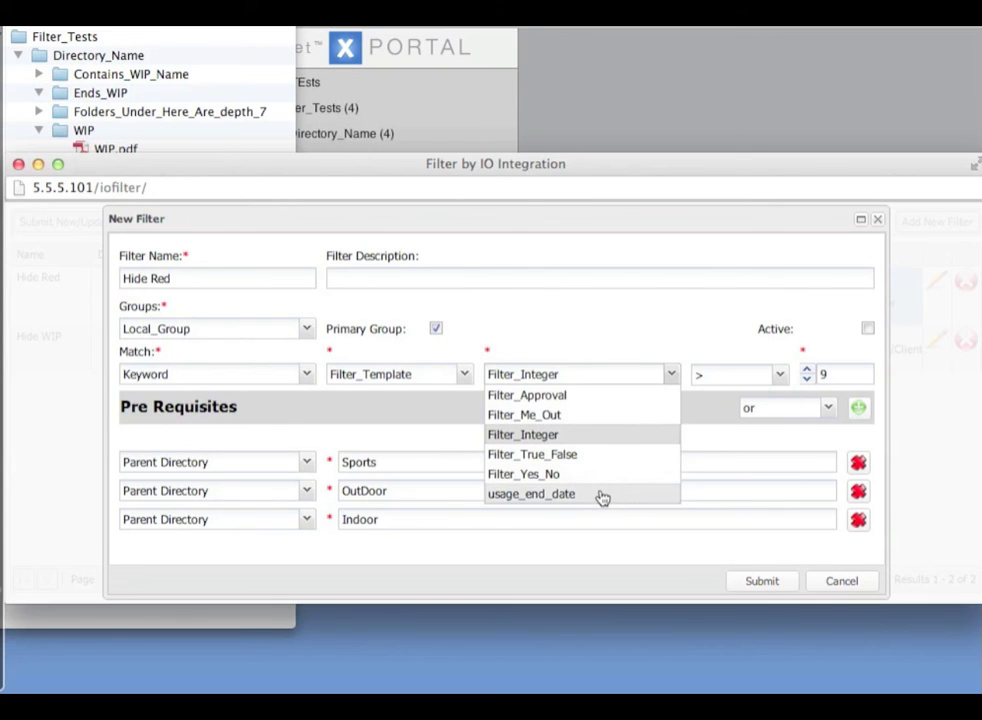
pyautogui.click(603, 494)
pyautogui.click(780, 376)
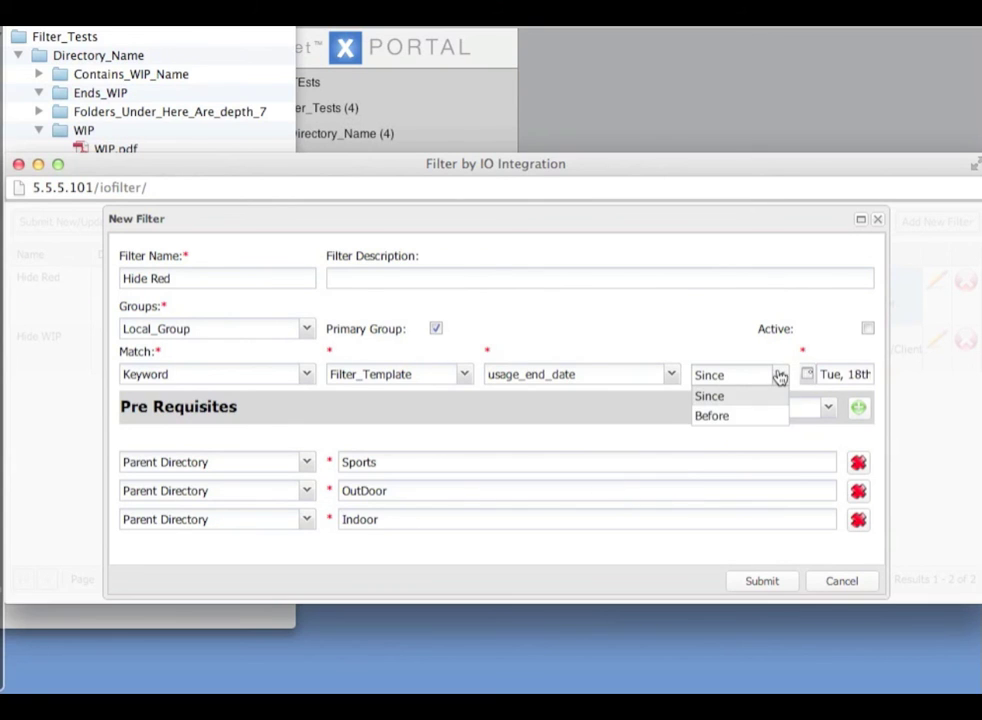
pyautogui.click(779, 377)
pyautogui.click(807, 375)
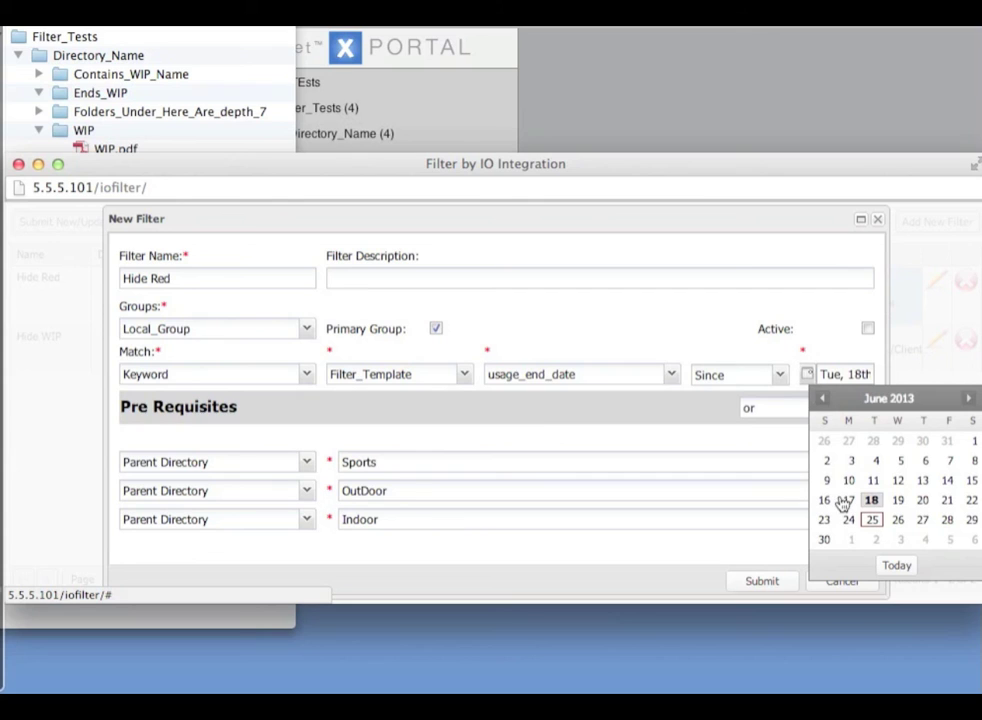
pyautogui.click(847, 501)
# Set the field to Filter_Me_Out and require it to be checked
pyautogui.click(671, 375)
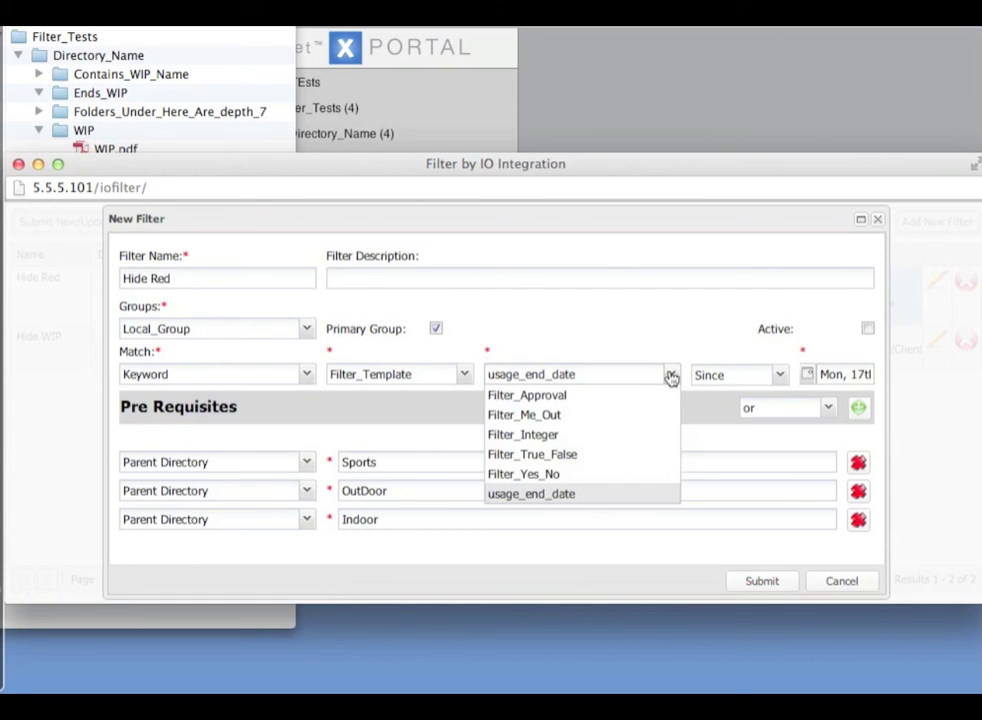
pyautogui.click(622, 415)
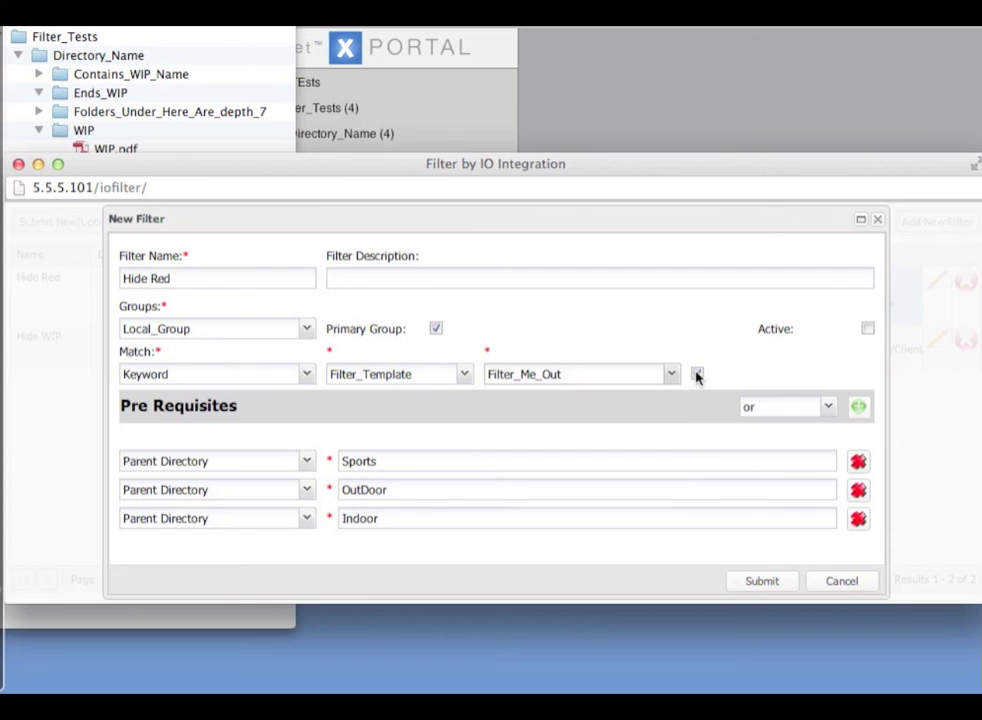
pyautogui.click(697, 374)
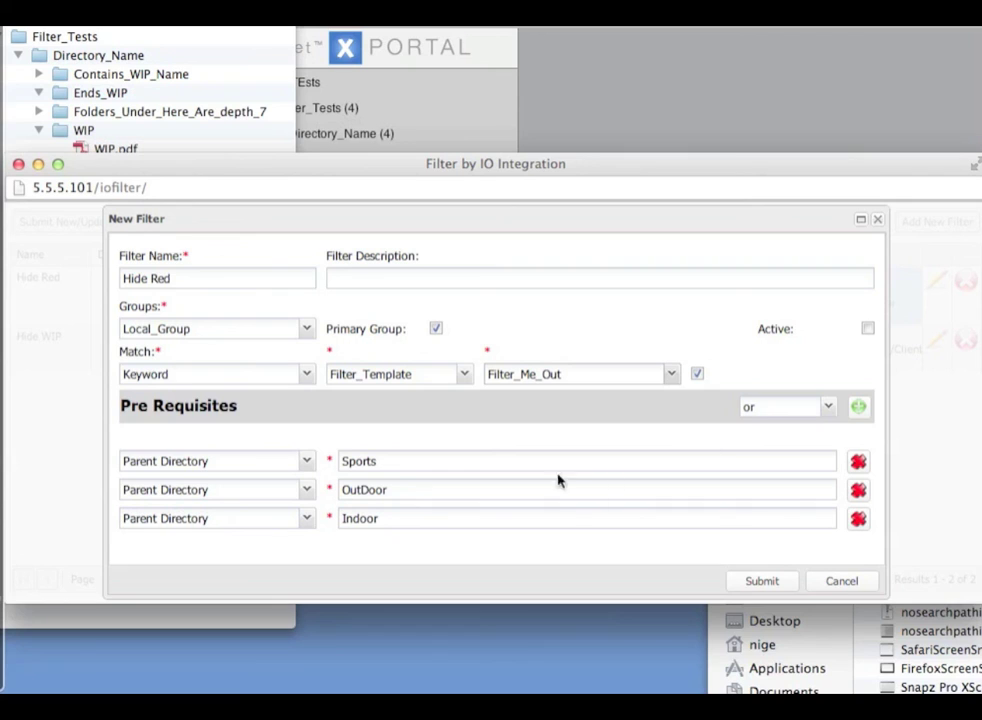
# Check the Sports and OutDoor prerequisite values, cancel the Hide Red edits, and edit Hide WIP
pyautogui.moveTo(385, 462); pyautogui.dragTo(344, 461)
pyautogui.moveTo(393, 487); pyautogui.dragTo(342, 518)
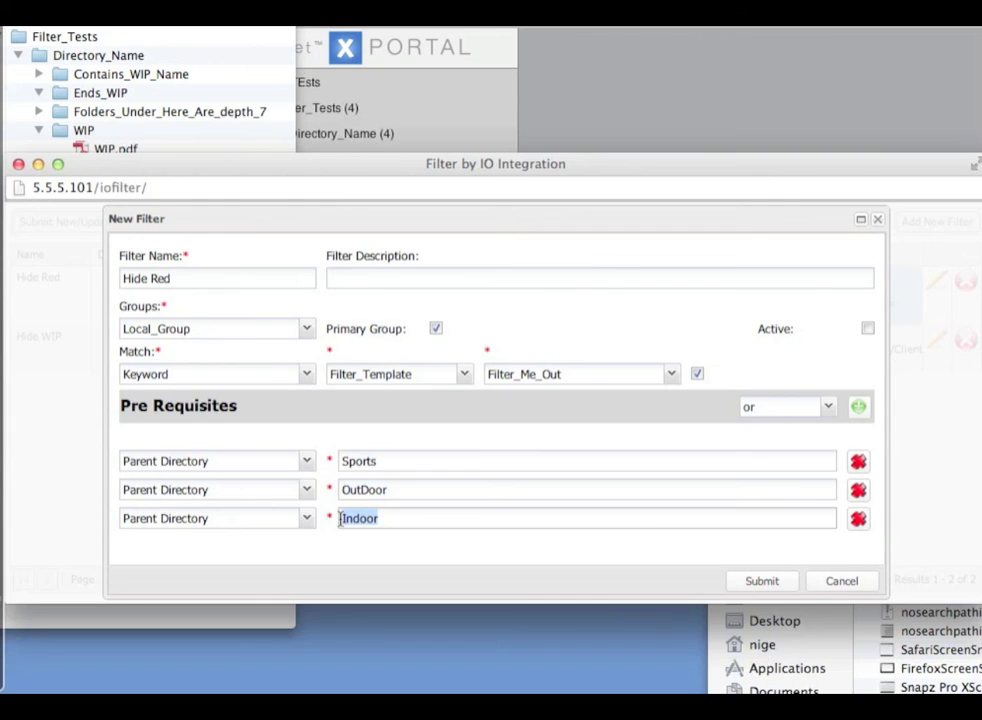
pyautogui.click(845, 584)
pyautogui.click(936, 339)
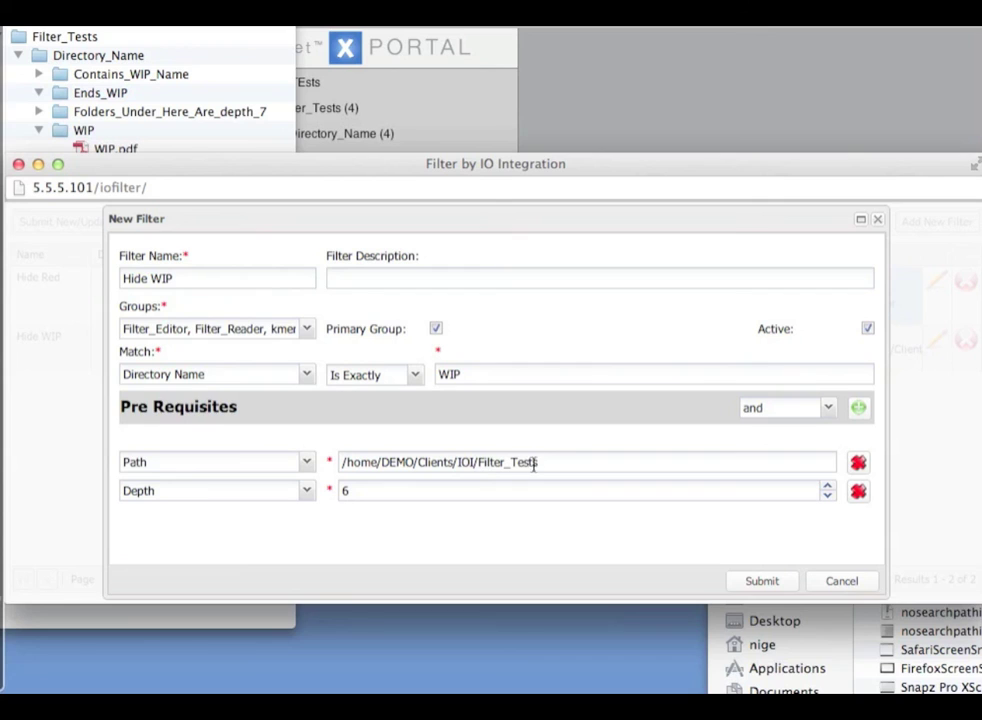
# Check the Hide WIP Path and Depth prerequisite values, then cancel without saving
pyautogui.moveTo(547, 463); pyautogui.dragTo(344, 464)
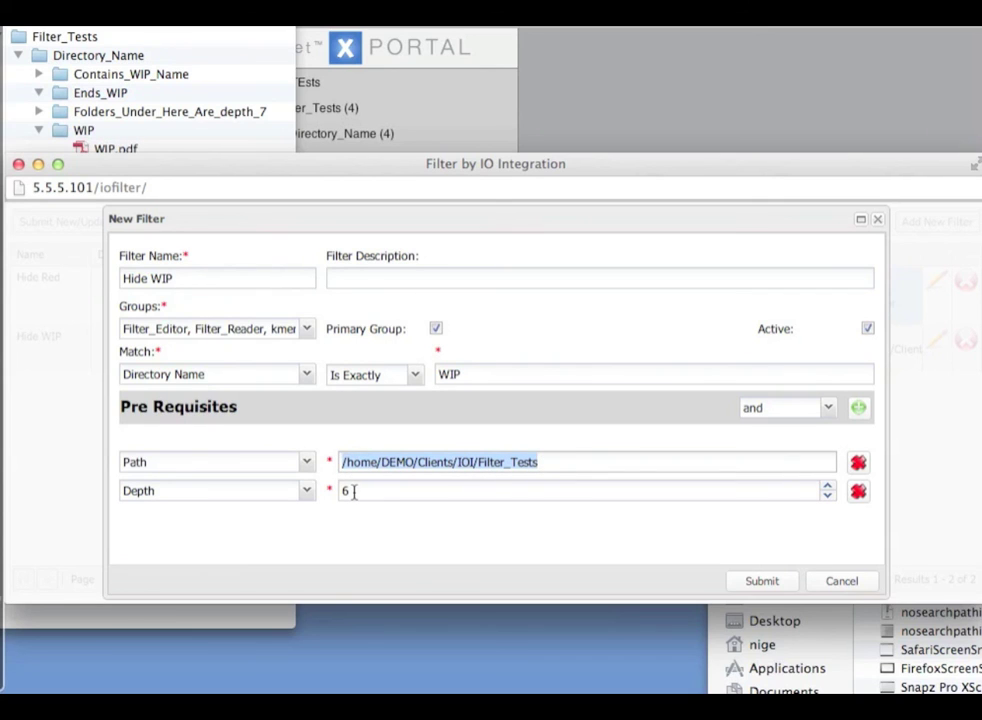
pyautogui.click(354, 491)
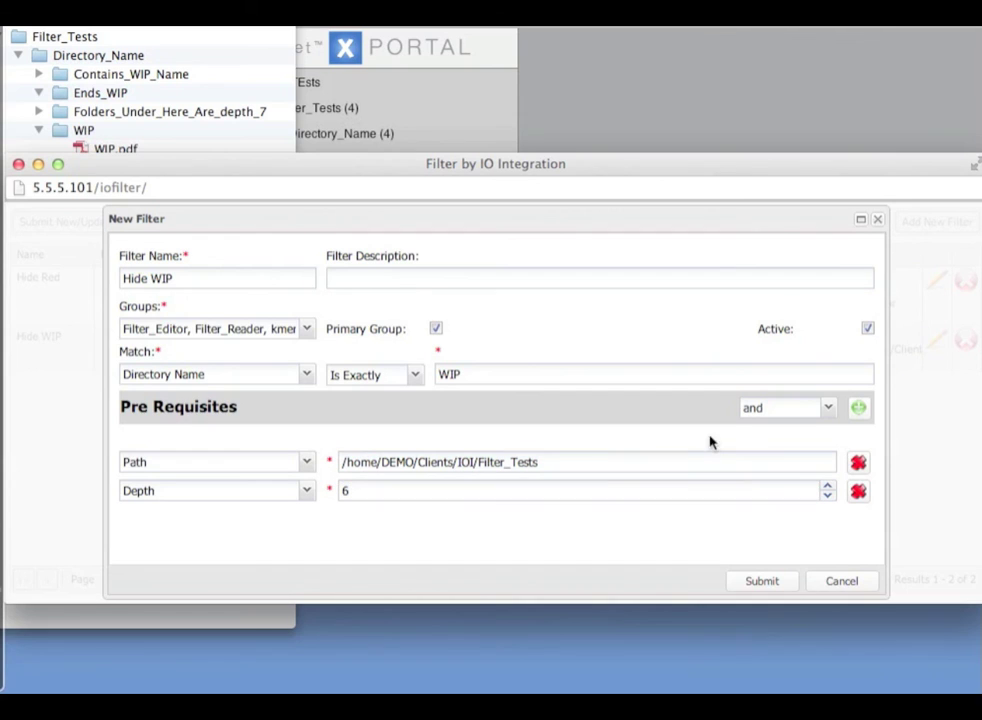
pyautogui.click(838, 581)
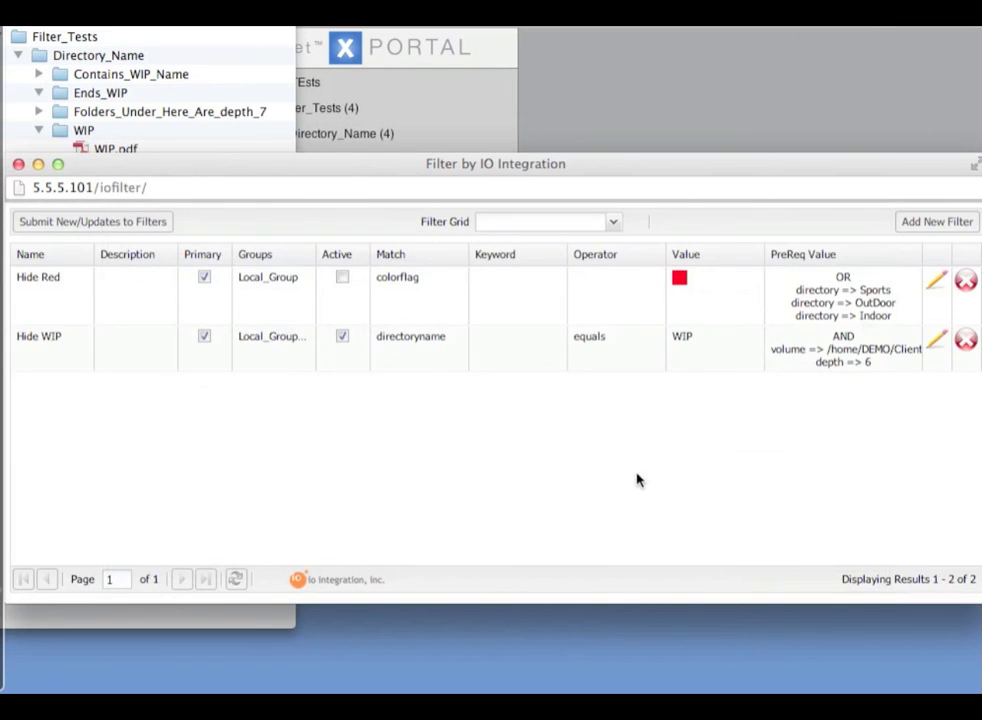